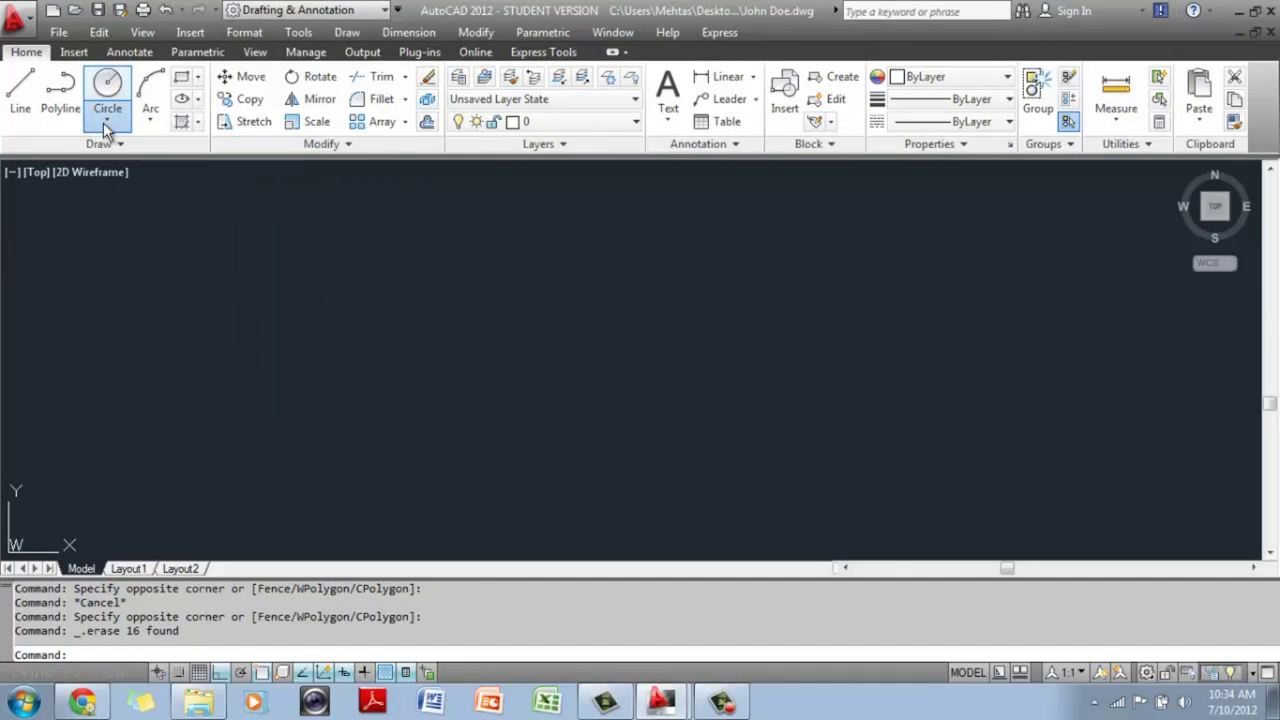
Look through the circle drawing methods in the ribbon dropdown and the Draw menu, then close them.
{"action": "left_click", "coordinate": [103, 122]}
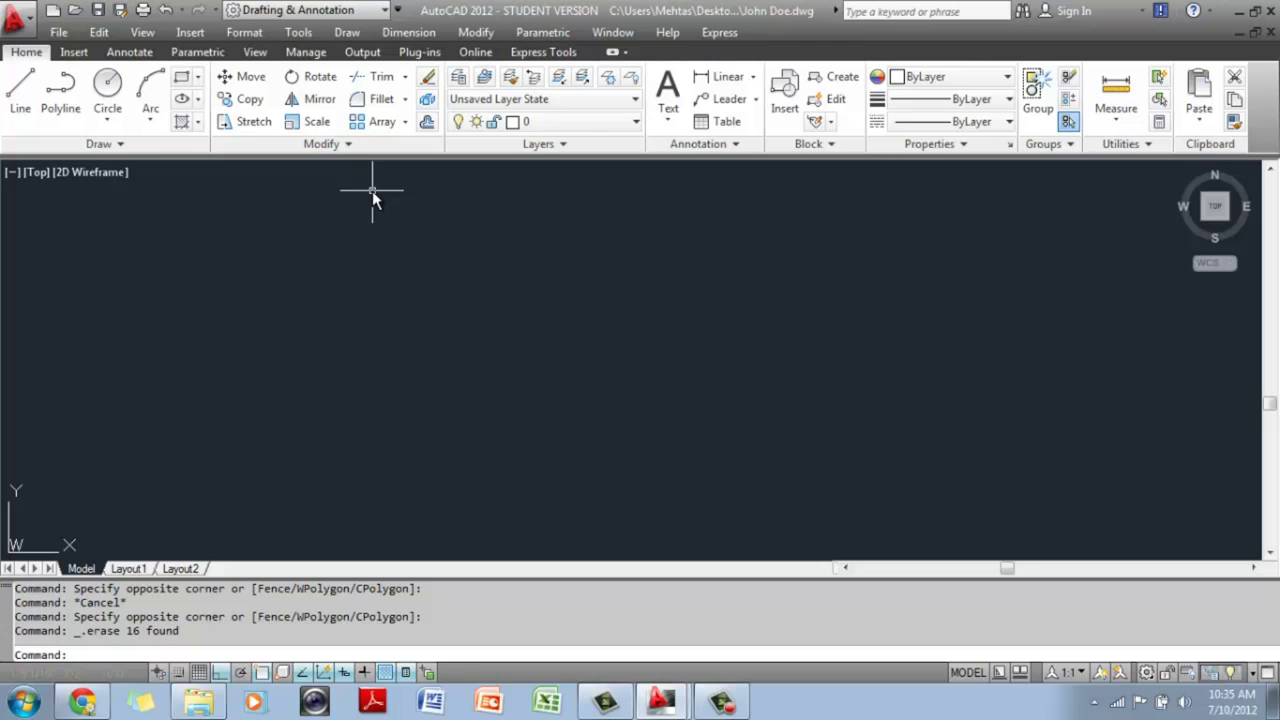
{"action": "left_click", "coordinate": [102, 116]}
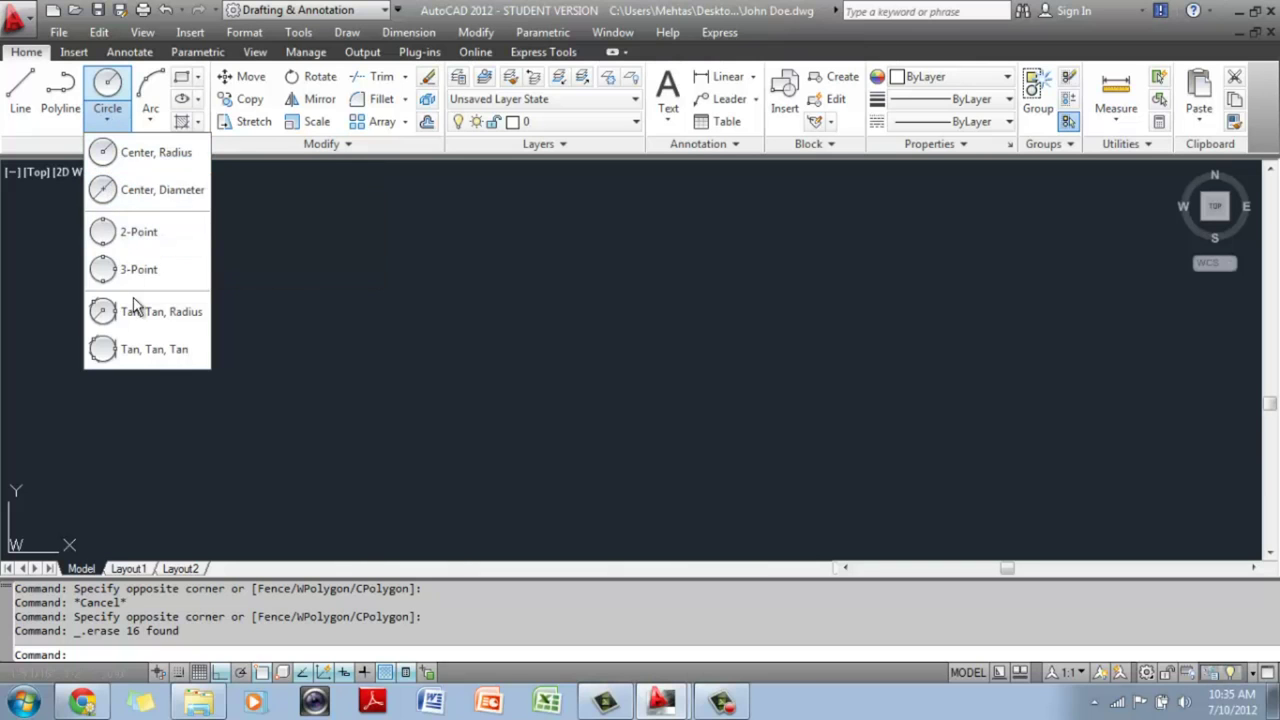
{"action": "left_click", "coordinate": [103, 119]}
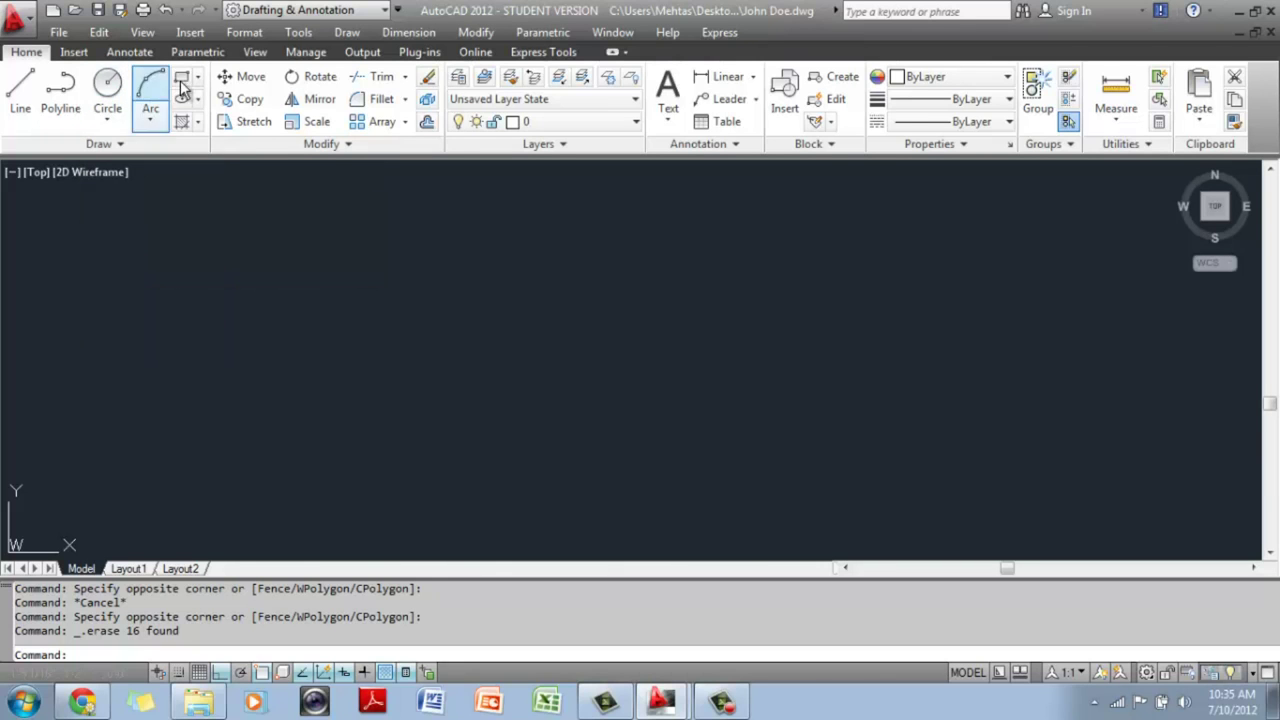
{"action": "left_click", "coordinate": [347, 33]}
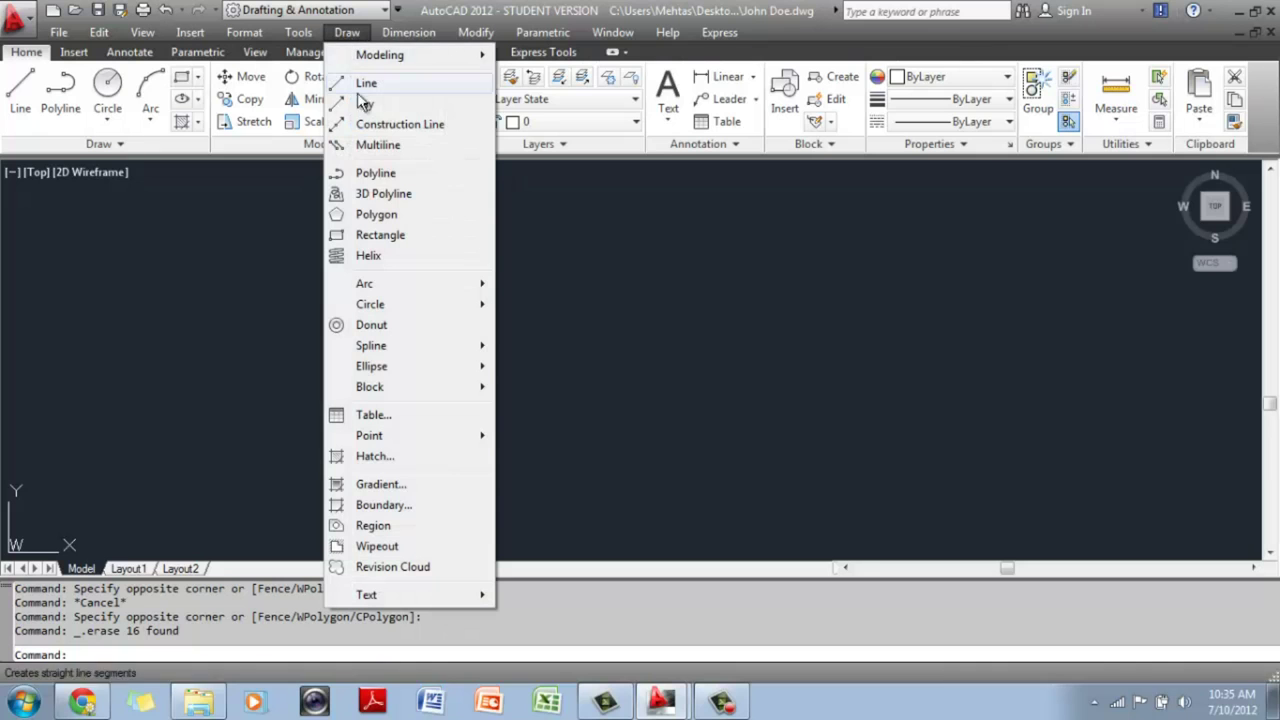
{"action": "mouse_move", "coordinate": [391, 305]}
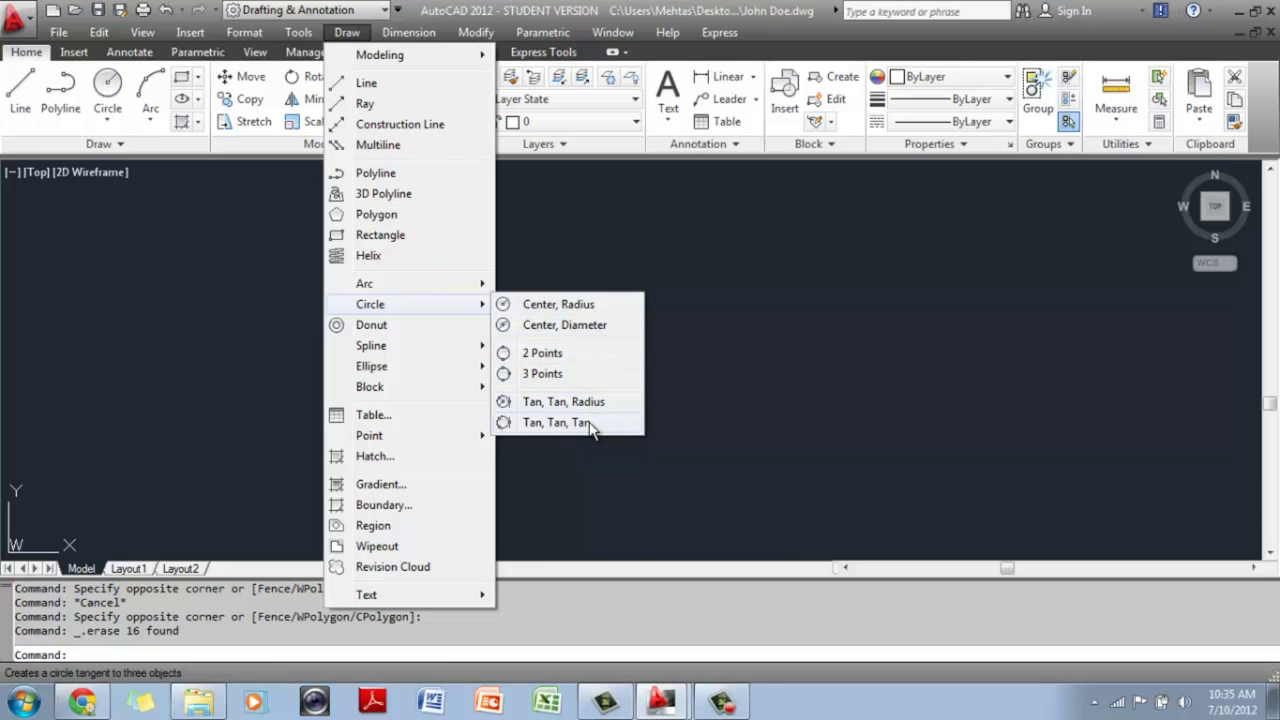
{"action": "key", "text": "Escape"}
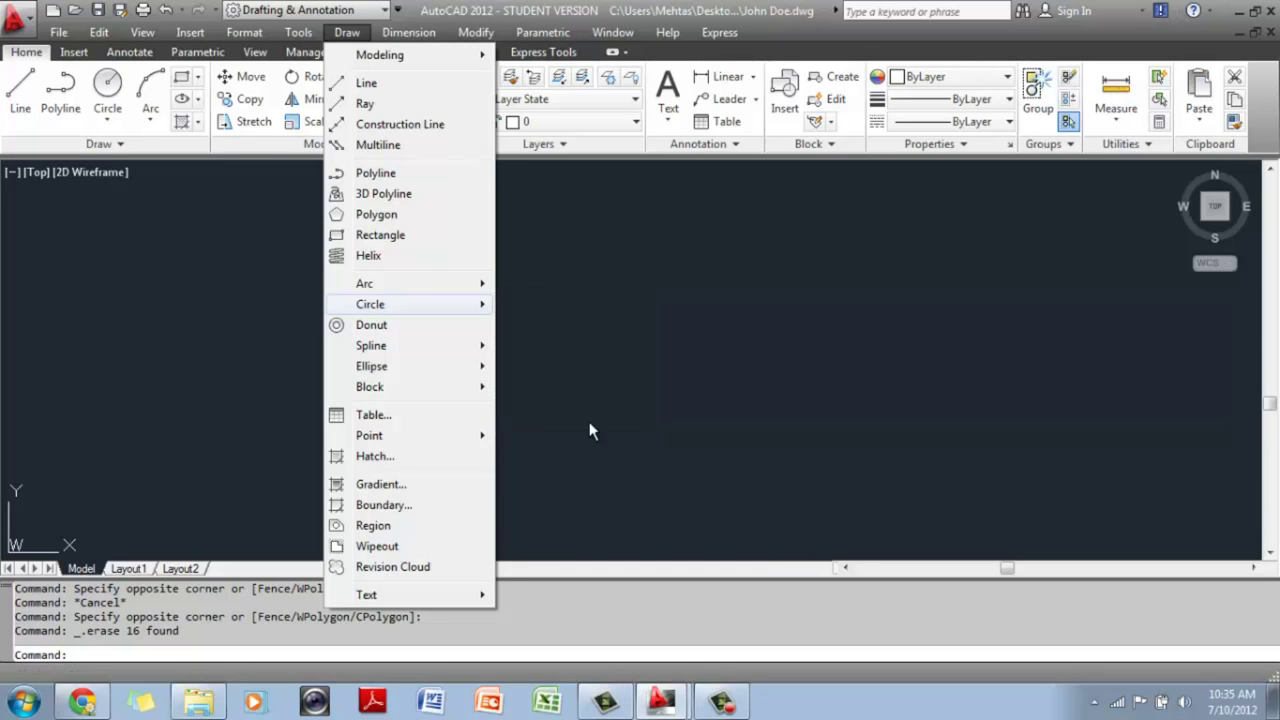
{"action": "key", "text": "Escape"}
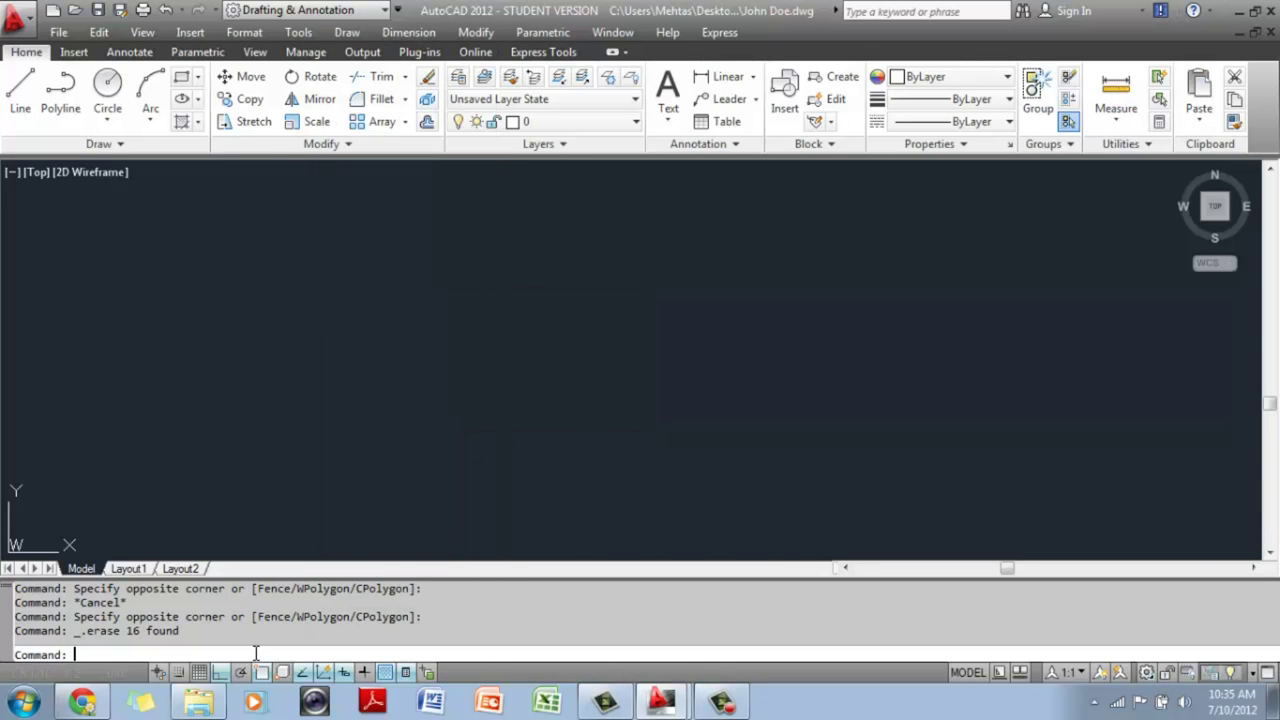
Start the CIRCLE command with the C alias so it waits for a center point.
{"action": "type", "text": "C"}
{"action": "key", "text": "Return"}
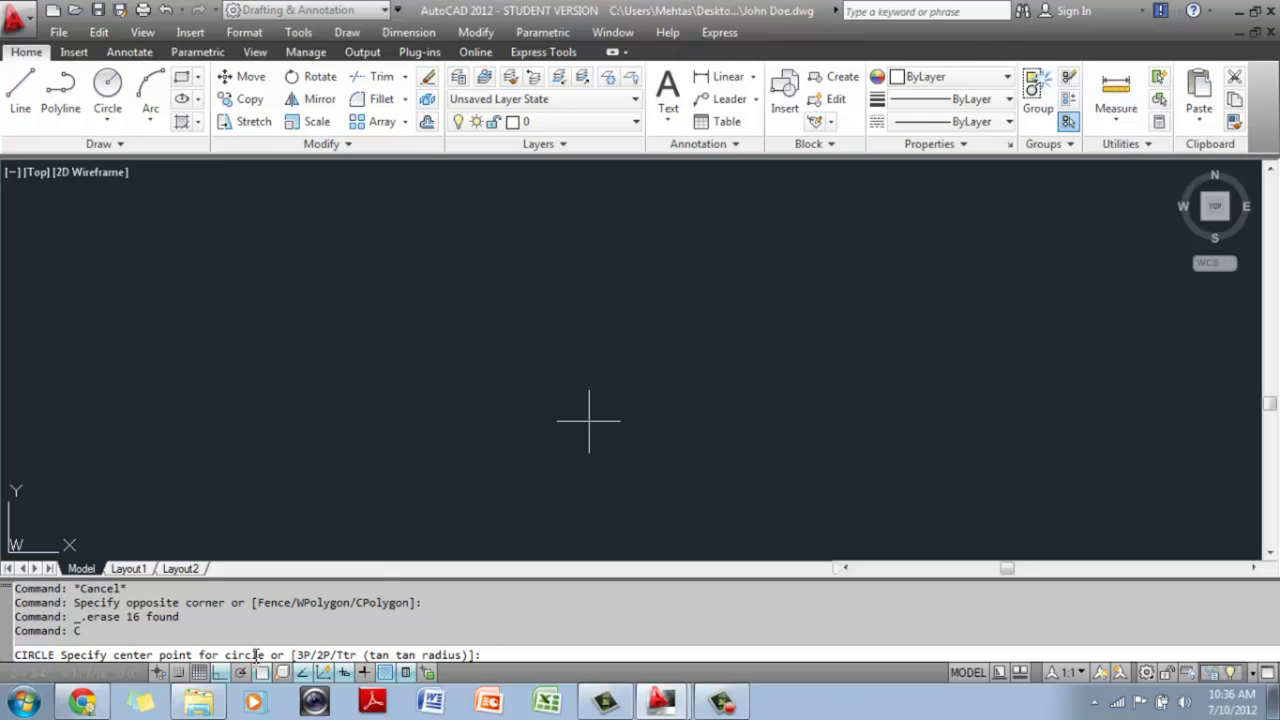
{"action": "left_click", "coordinate": [108, 122]}
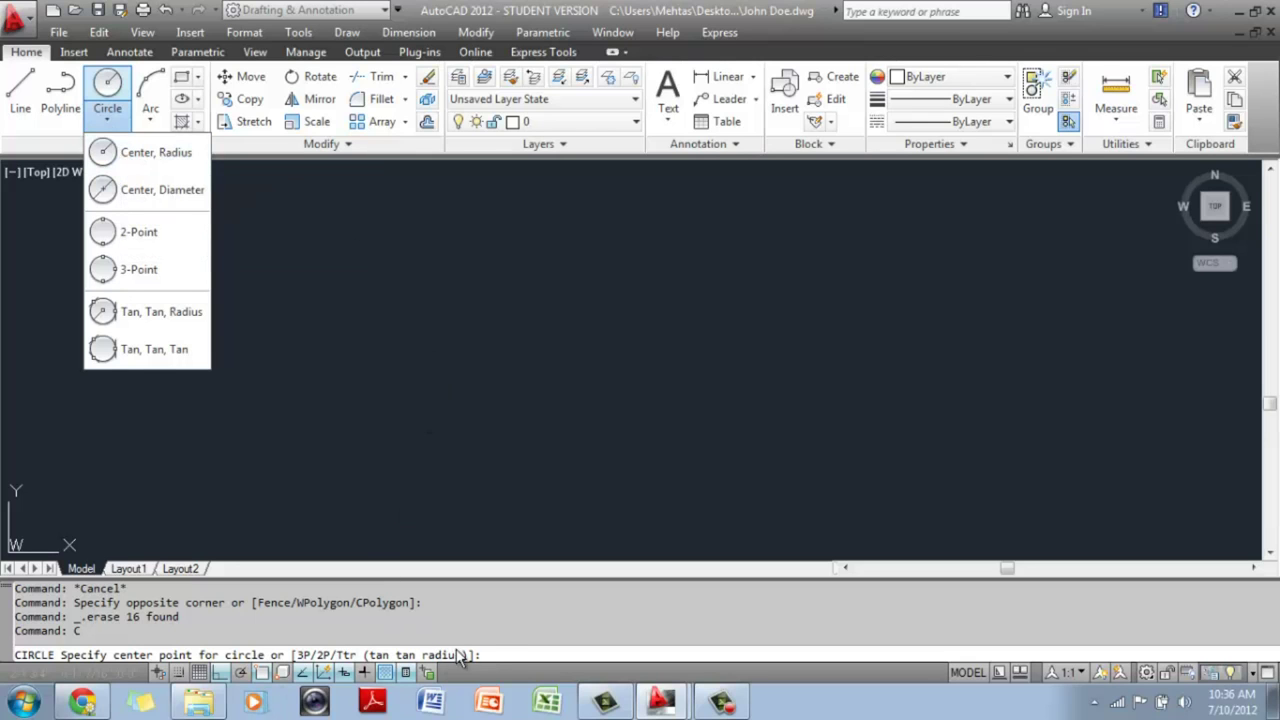
Switch the pending circle to the 3P option, then cancel it.
{"action": "left_click", "coordinate": [497, 655]}
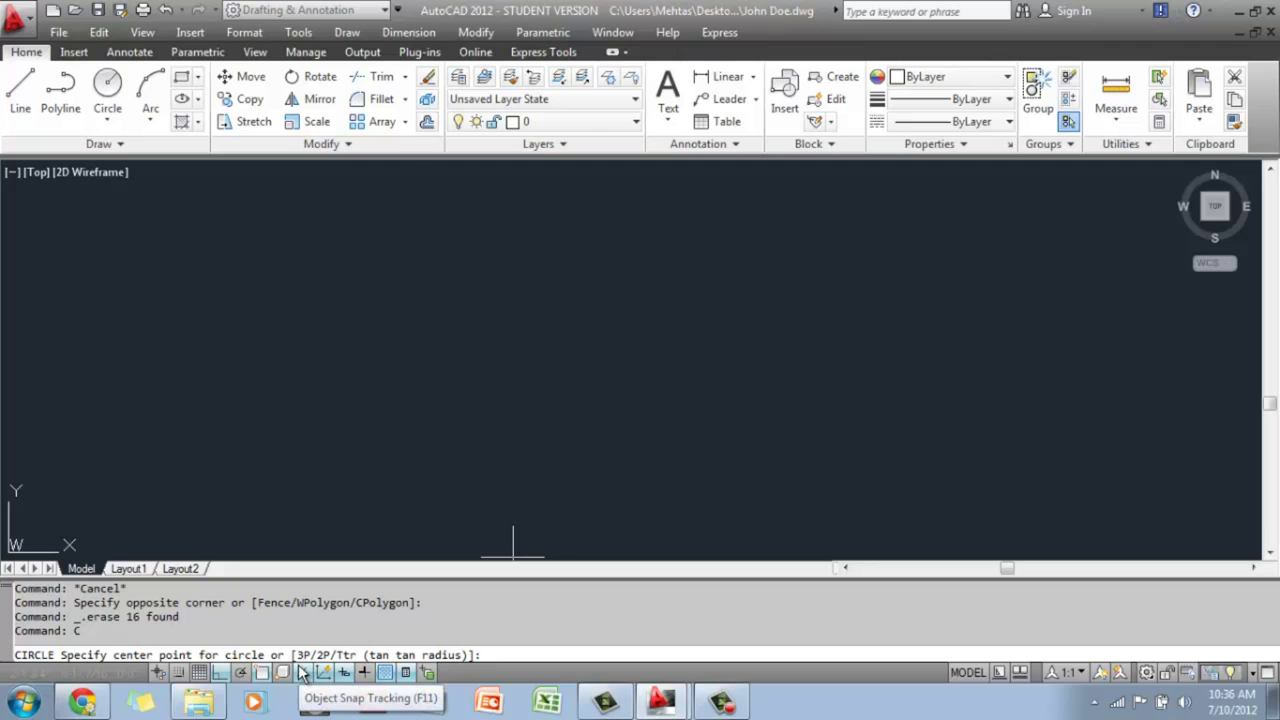
{"action": "type", "text": "3p"}
{"action": "key", "text": "Return"}
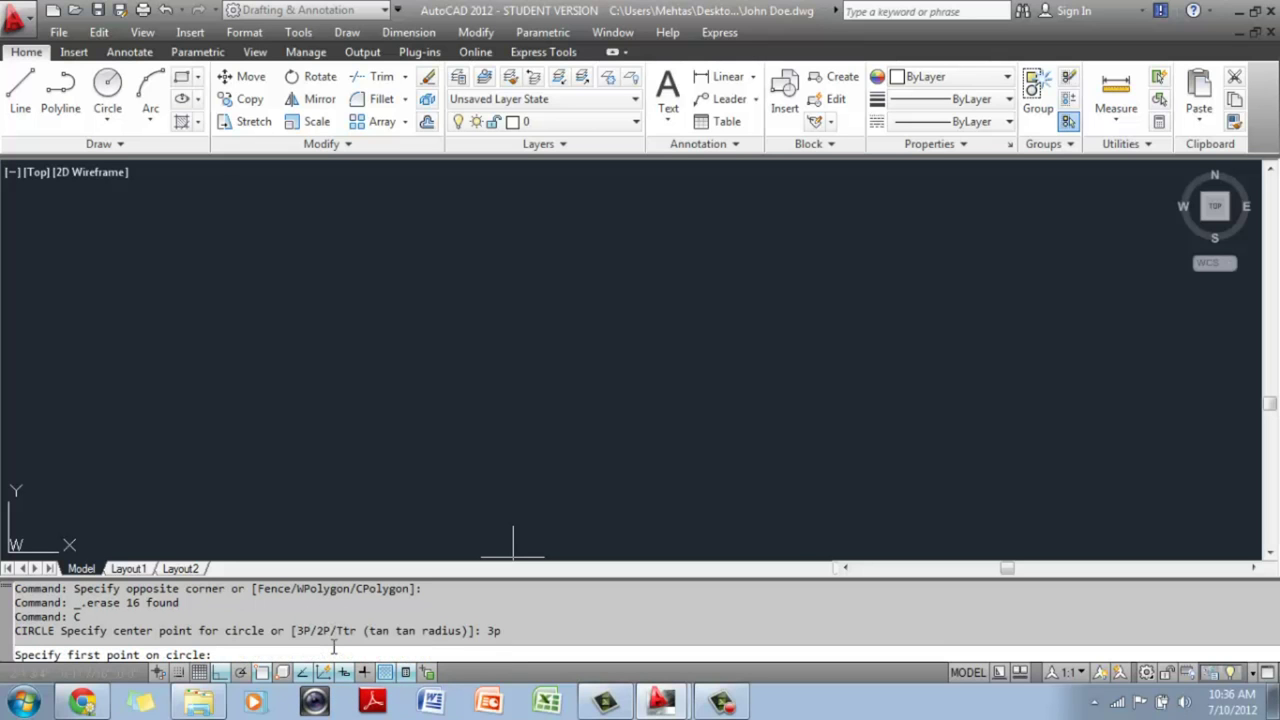
{"action": "key", "text": "Escape"}
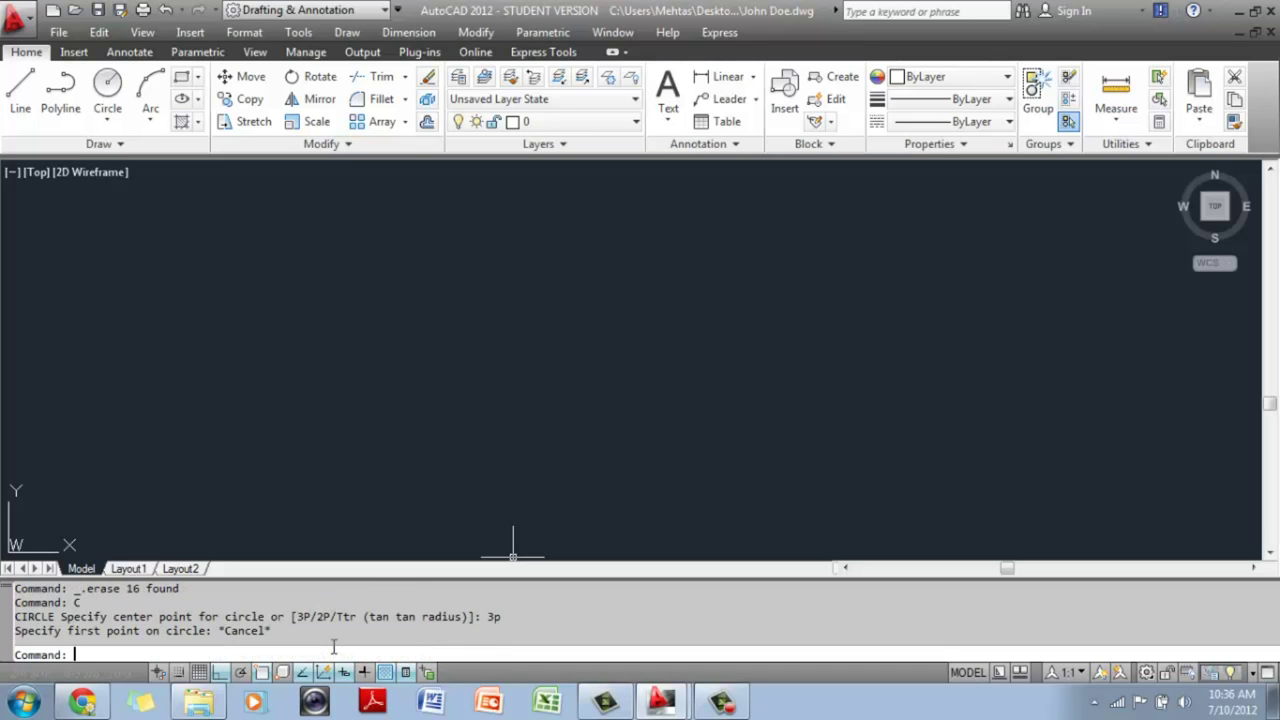
Restart CIRCLE, switch to the 2P option, and cancel it so the prompt is idle.
{"action": "type", "text": "C"}
{"action": "key", "text": "Return"}
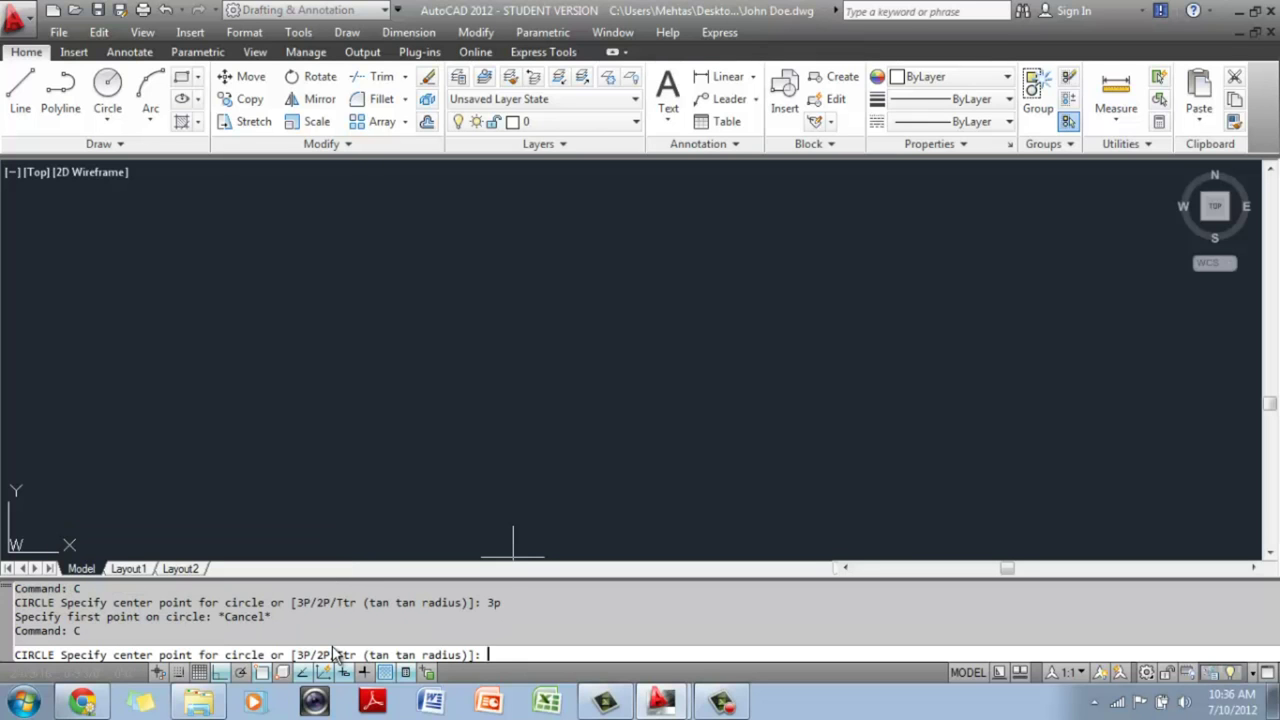
{"action": "type", "text": "2p"}
{"action": "key", "text": "Return"}
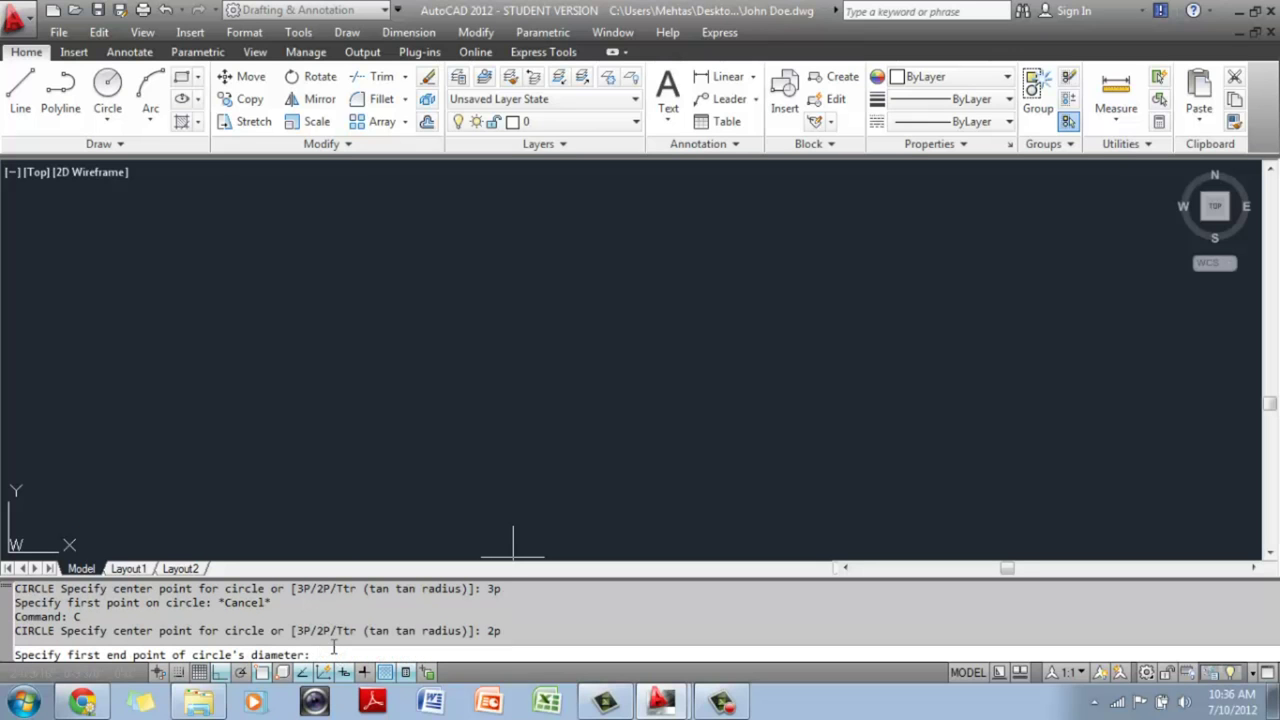
{"action": "key", "text": "Escape"}
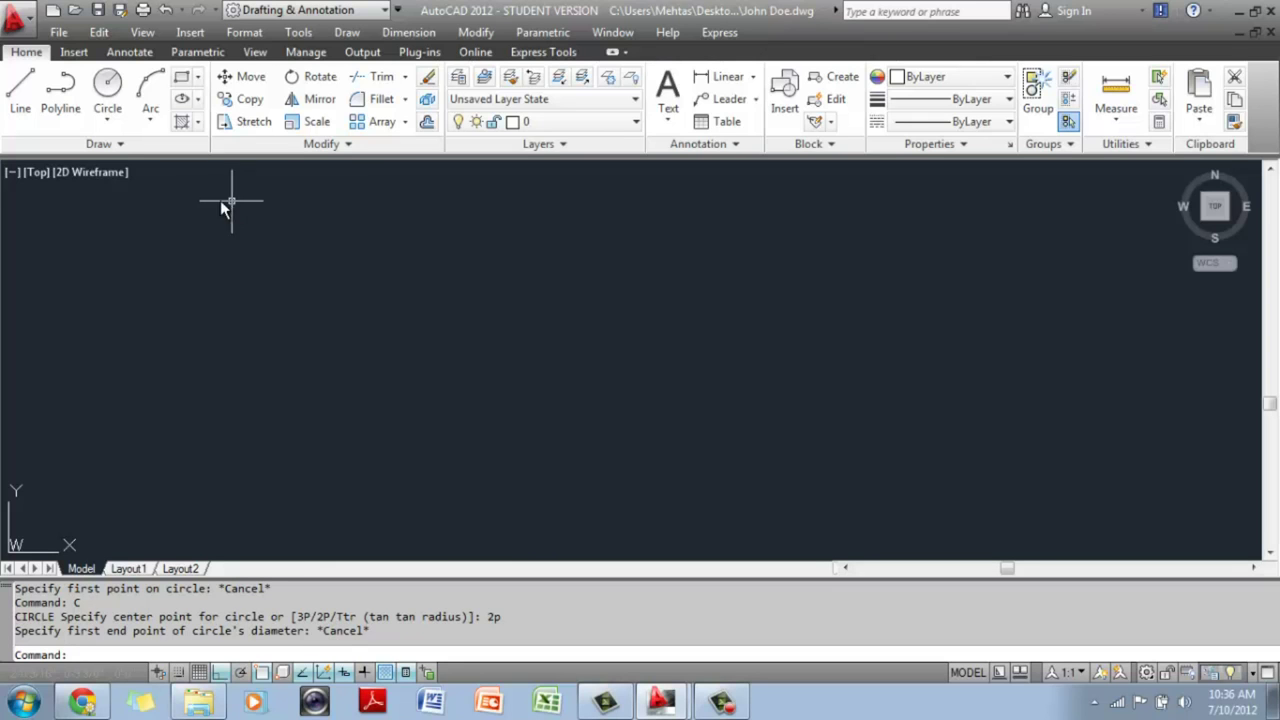
Draw a radius-2 circle centred near the canvas middle, then window-select it.
{"action": "left_click", "coordinate": [118, 97]}
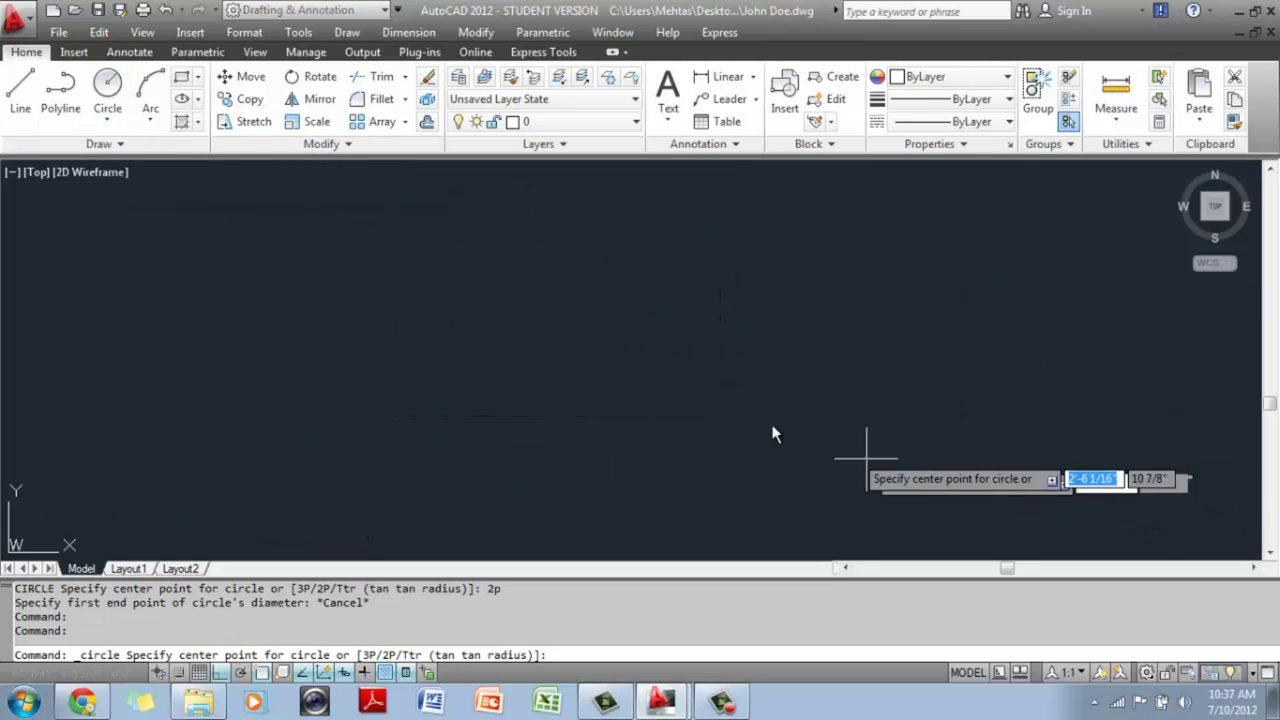
{"action": "left_click", "coordinate": [578, 340]}
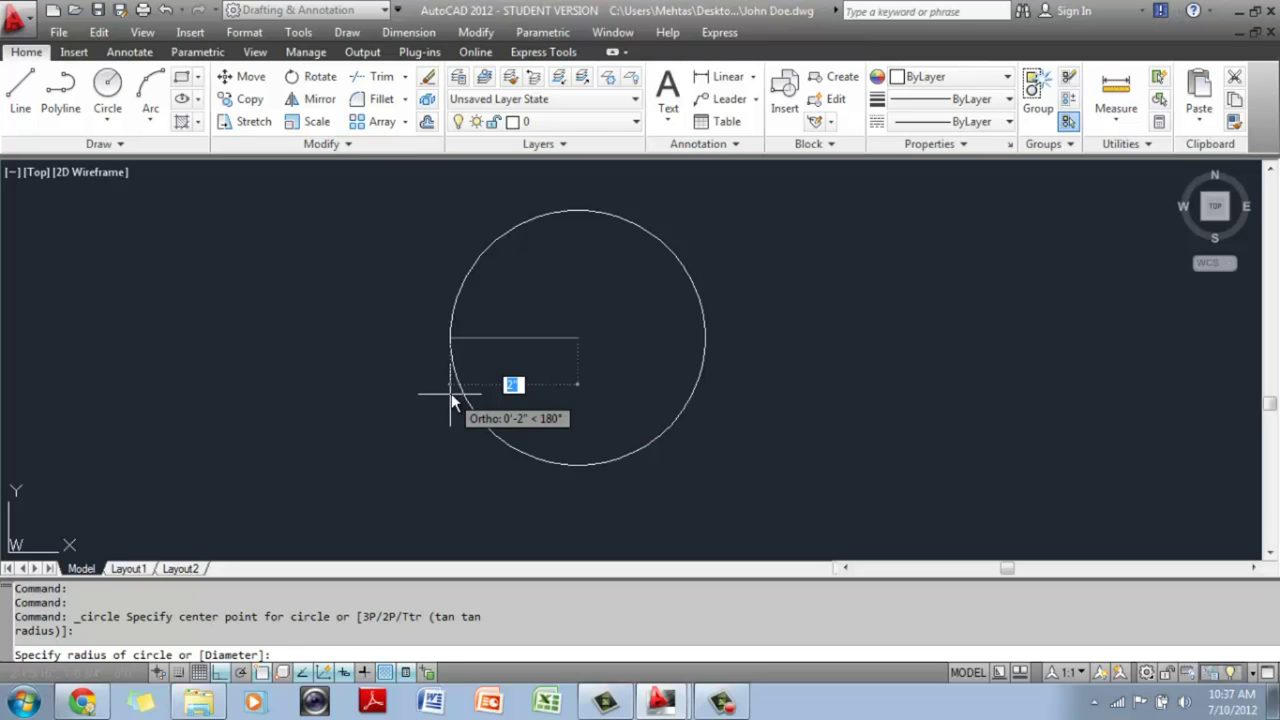
{"action": "type", "text": "2"}
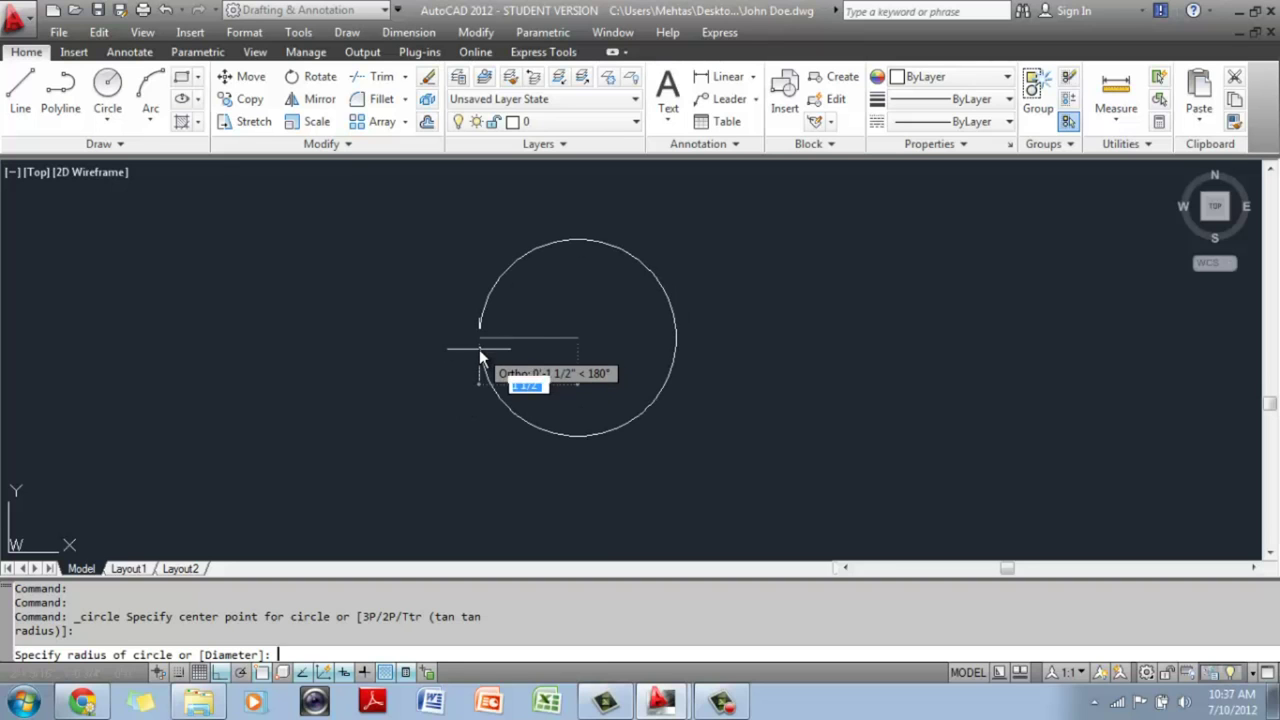
{"action": "key", "text": "Return"}
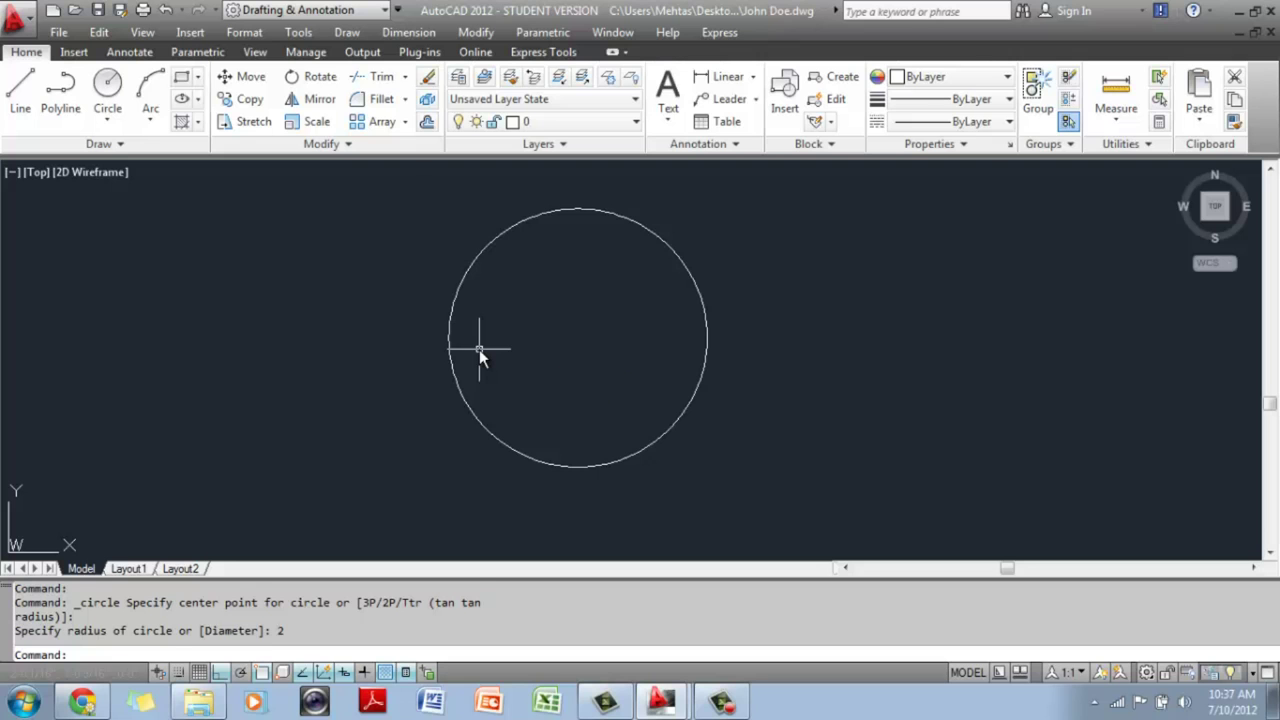
{"action": "left_click", "coordinate": [513, 364]}
{"action": "left_click", "coordinate": [431, 307]}
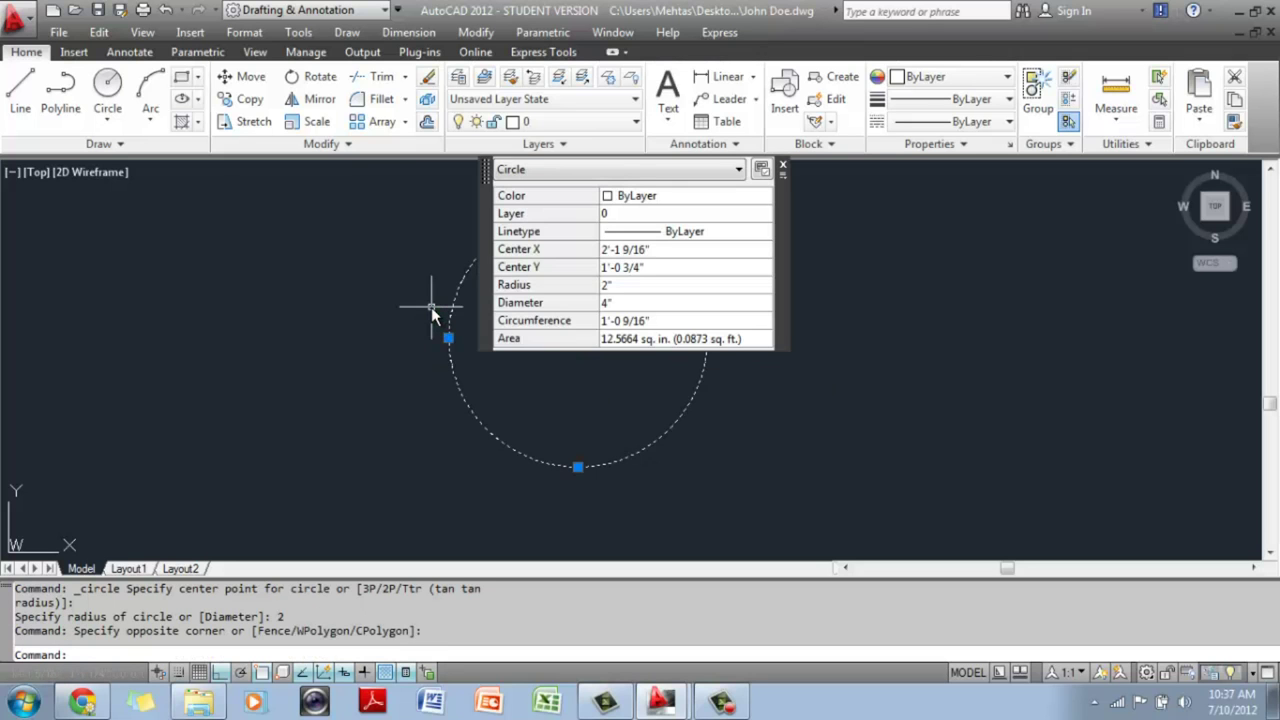
Erase the selected circle, draw a new radius-2 circle in its place, and pan it left.
{"action": "key", "text": "Delete"}
{"action": "left_click", "coordinate": [109, 88]}
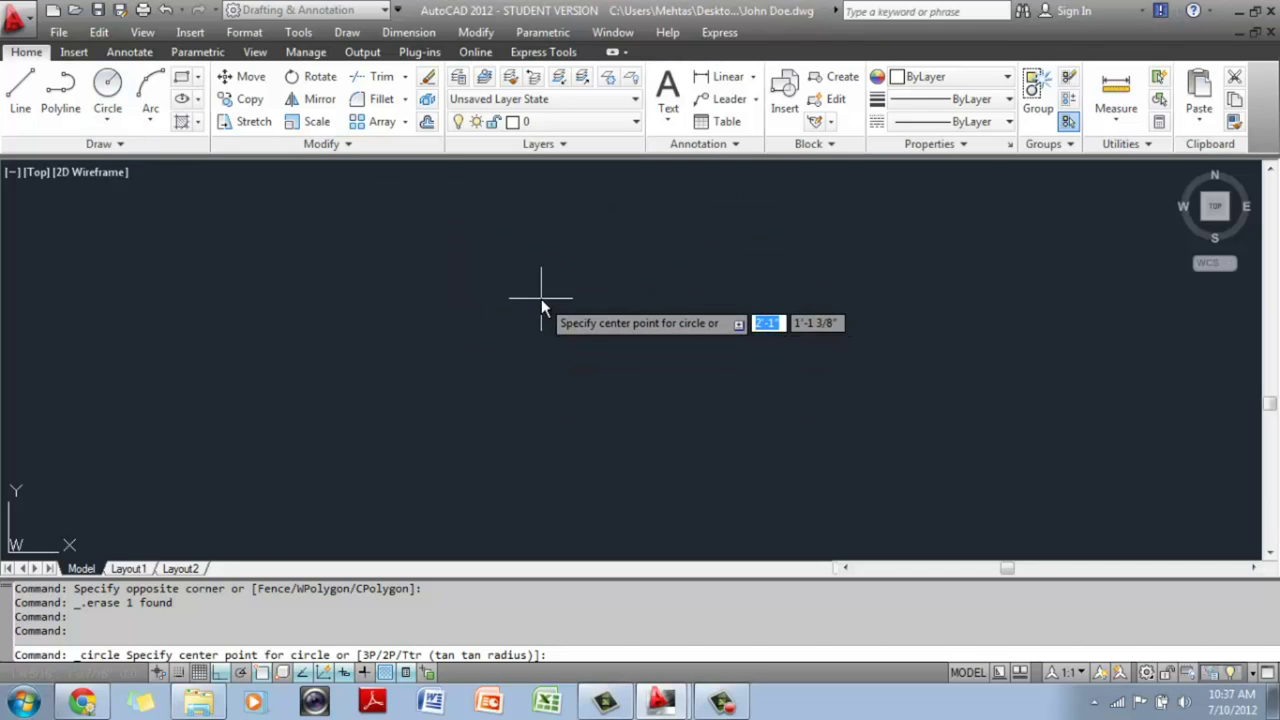
{"action": "left_click", "coordinate": [578, 338]}
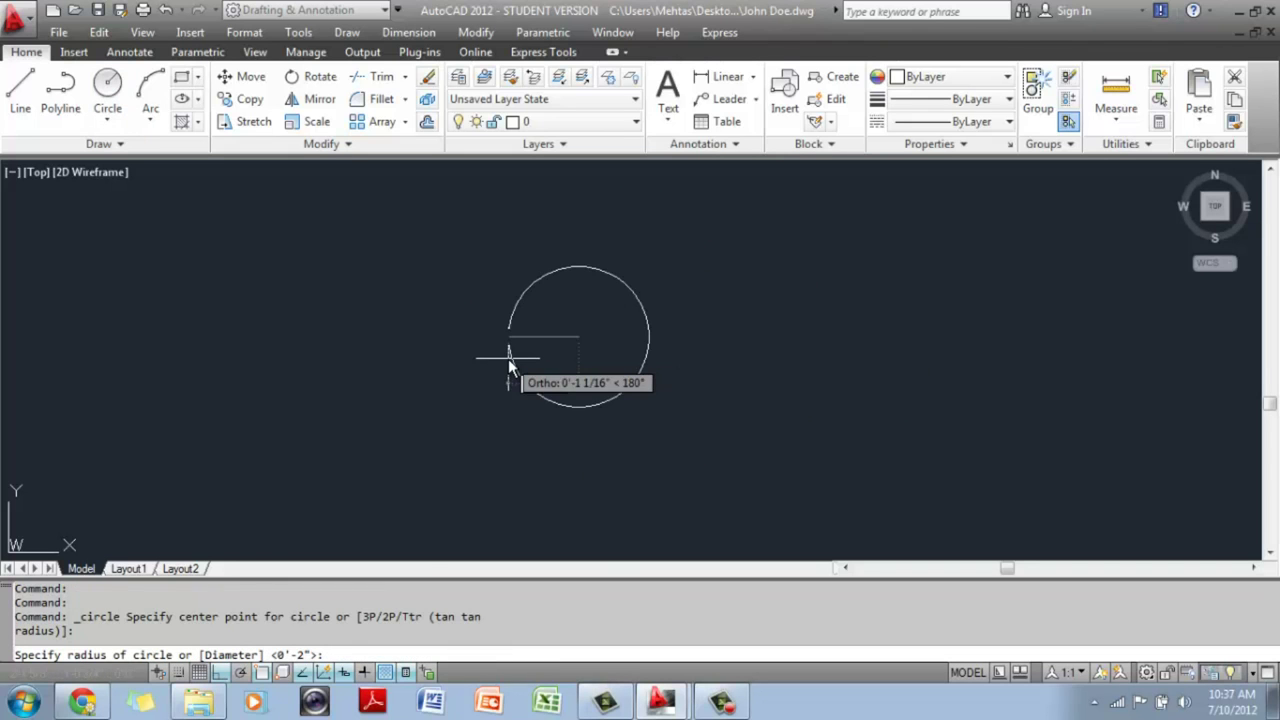
{"action": "type", "text": "2"}
{"action": "key", "text": "Return"}
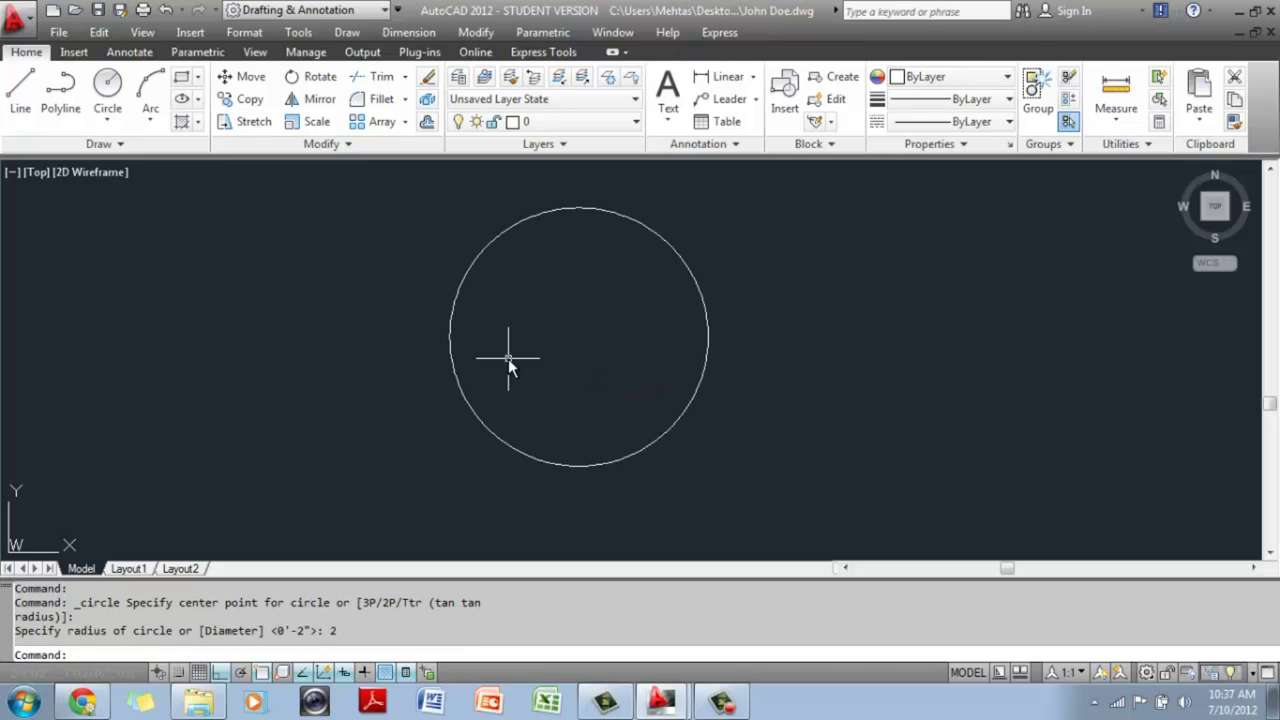
{"action": "scroll", "coordinate": [508, 358], "scroll_direction": "down", "scroll_amount": 4}
{"action": "middle_click_drag", "start_coordinate": [531, 360], "coordinate": [386, 360]}
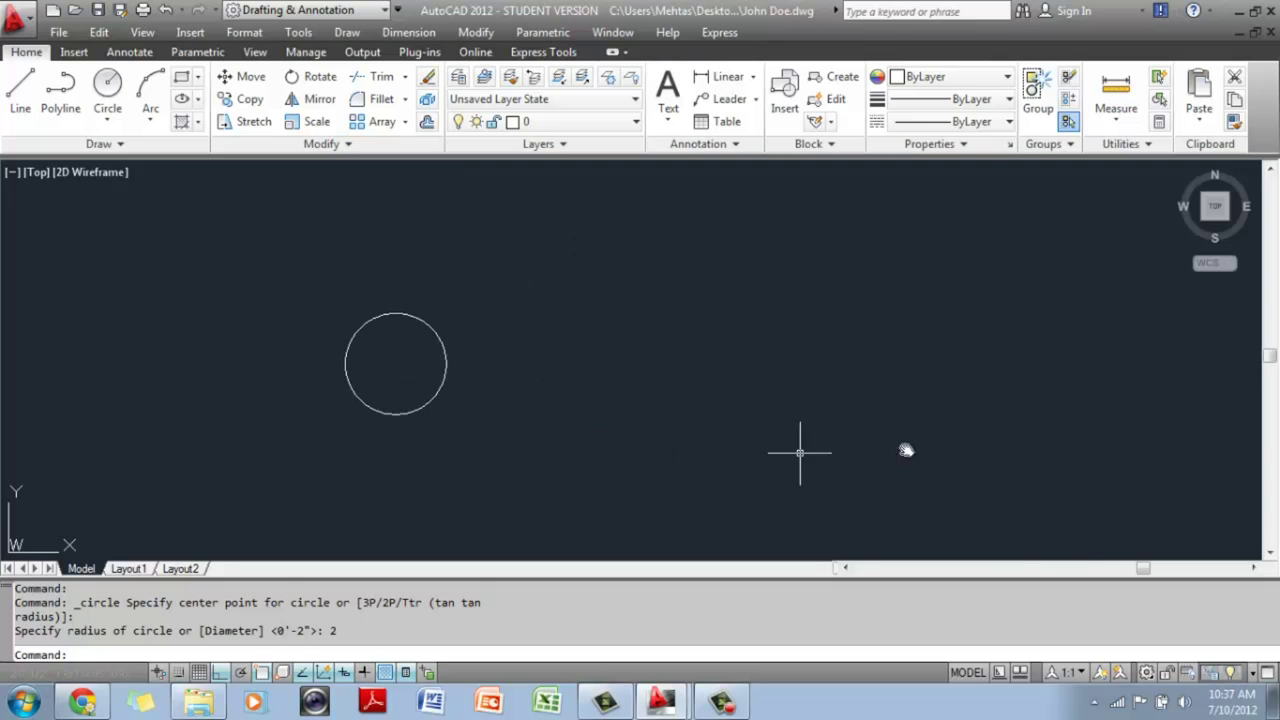
Draw a diameter-2 circle to the upper right of the existing circle.
{"action": "left_click", "coordinate": [100, 121]}
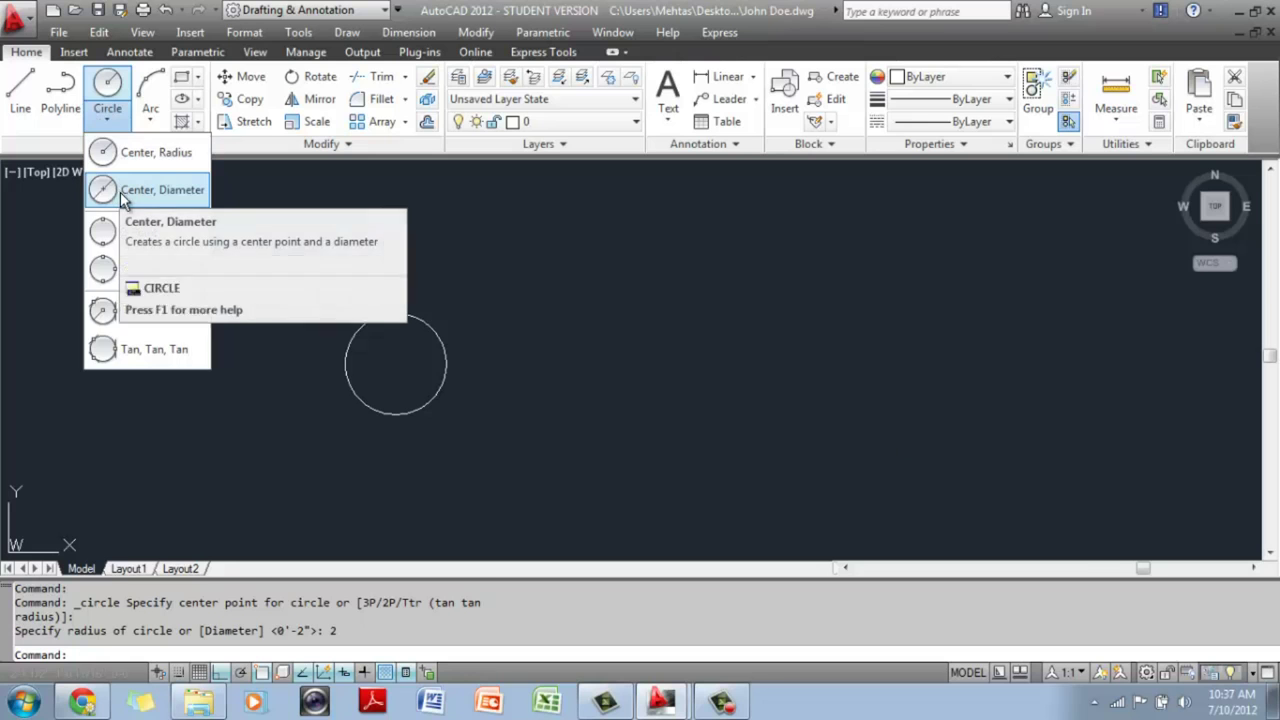
{"action": "key", "text": "Escape"}
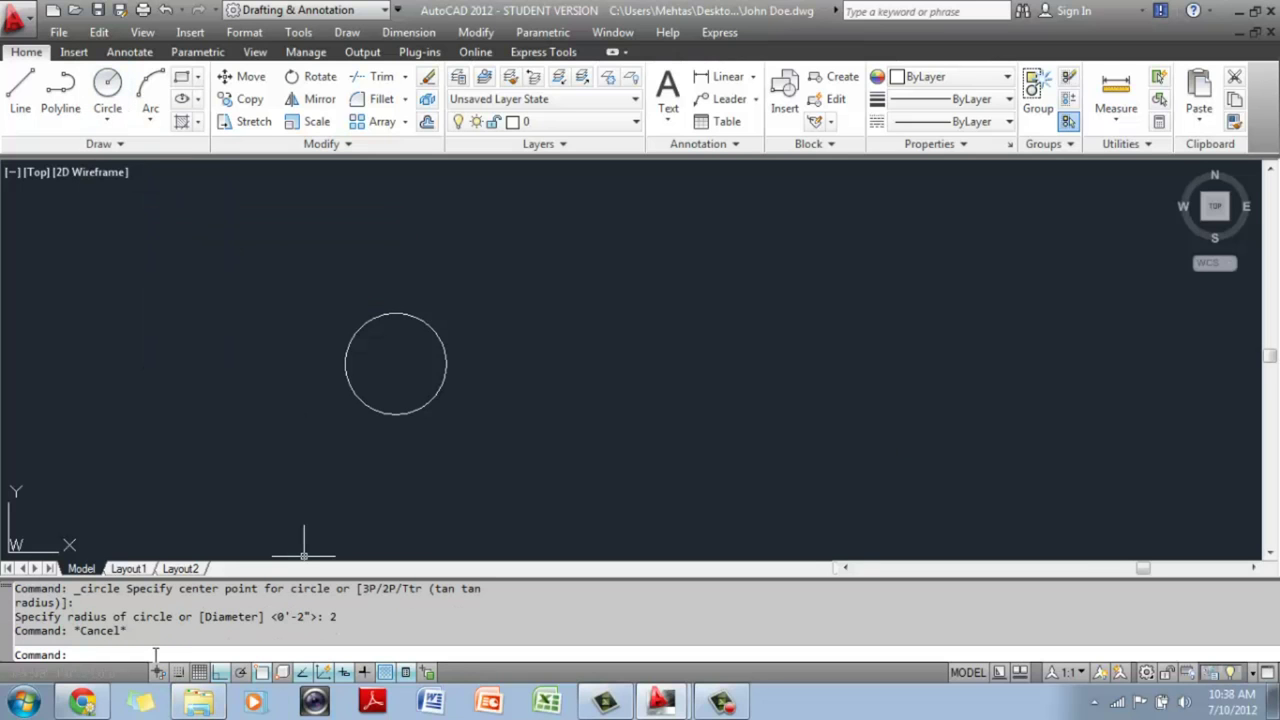
{"action": "type", "text": "c"}
{"action": "key", "text": "Return"}
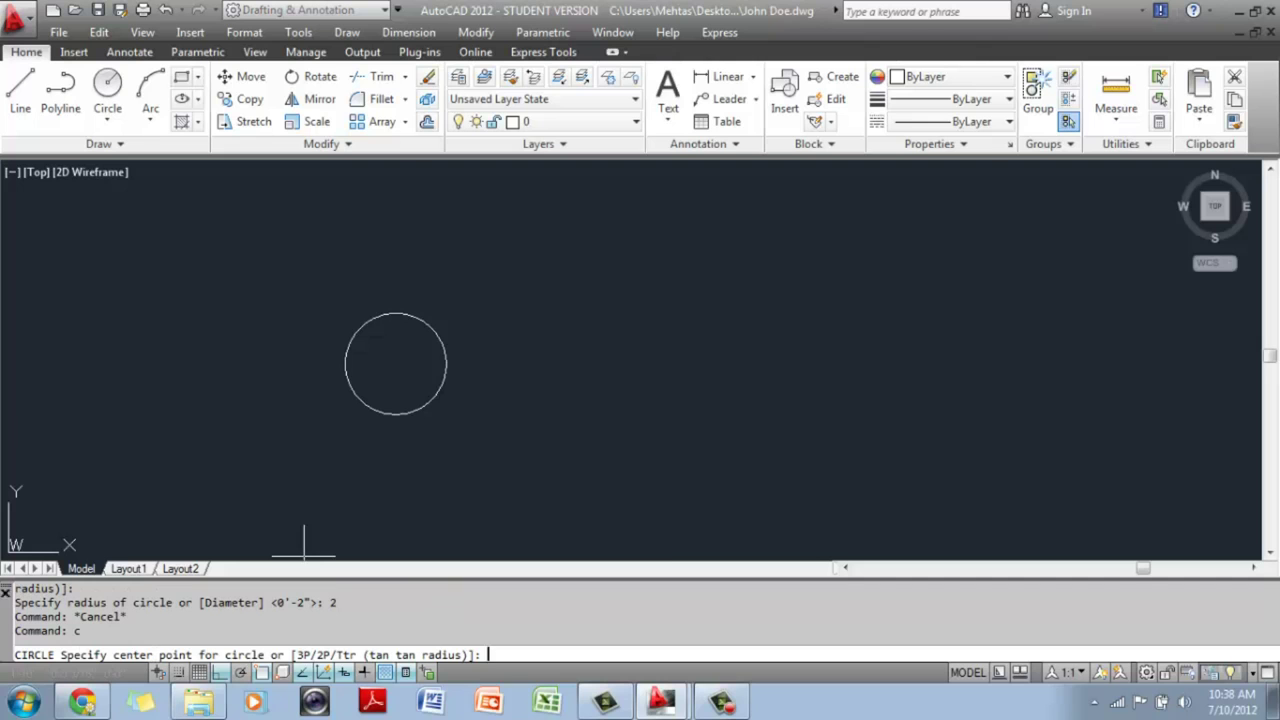
{"action": "left_click", "coordinate": [662, 333]}
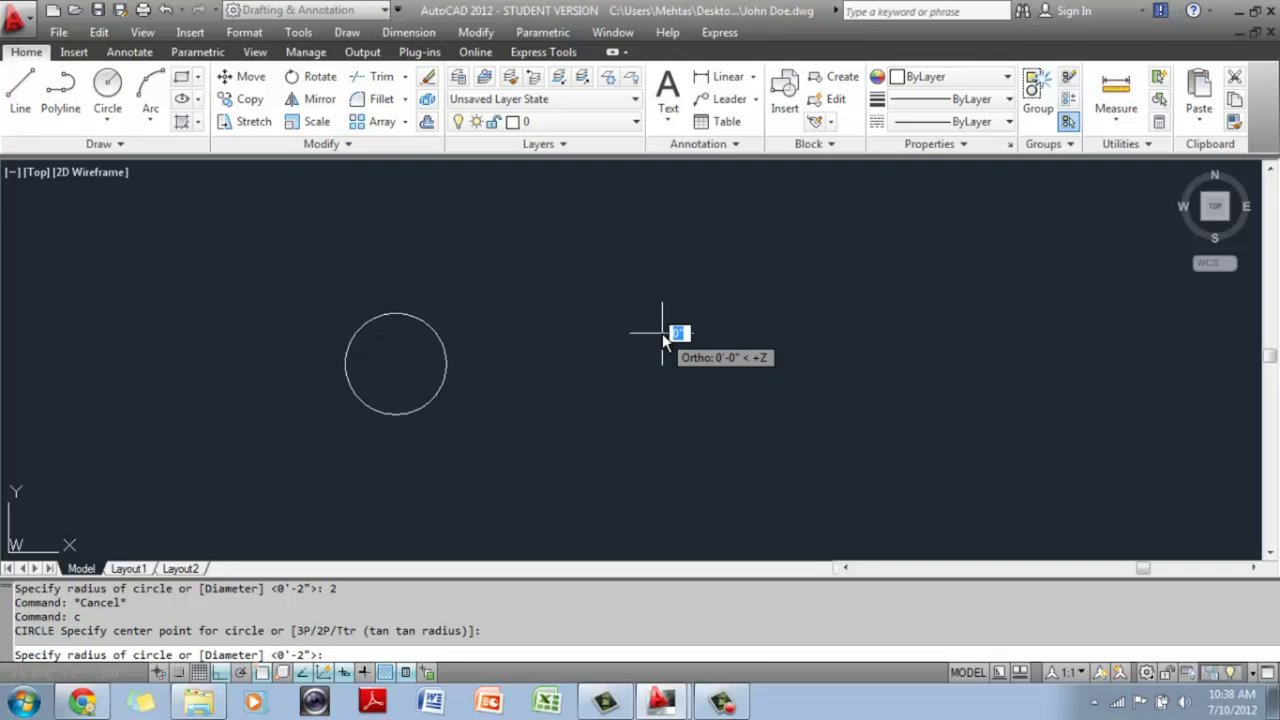
{"action": "type", "text": "d"}
{"action": "key", "text": "Return"}
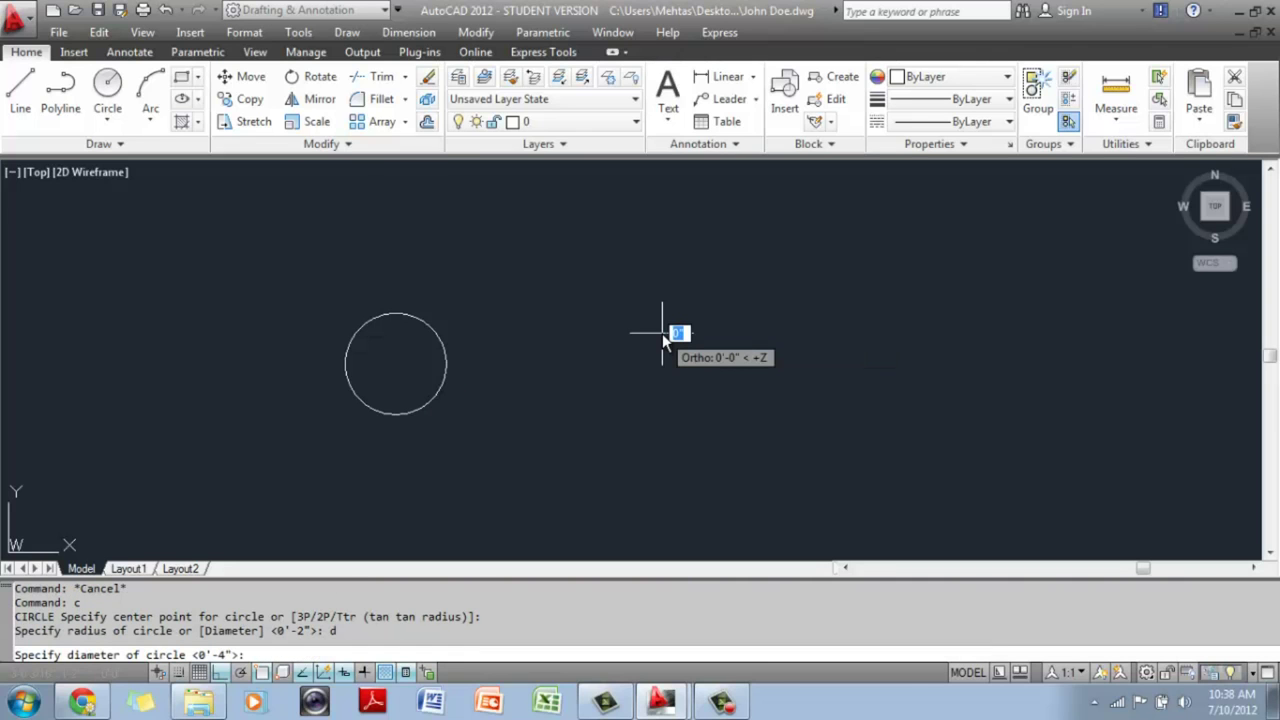
{"action": "type", "text": "2"}
{"action": "key", "text": "Return"}
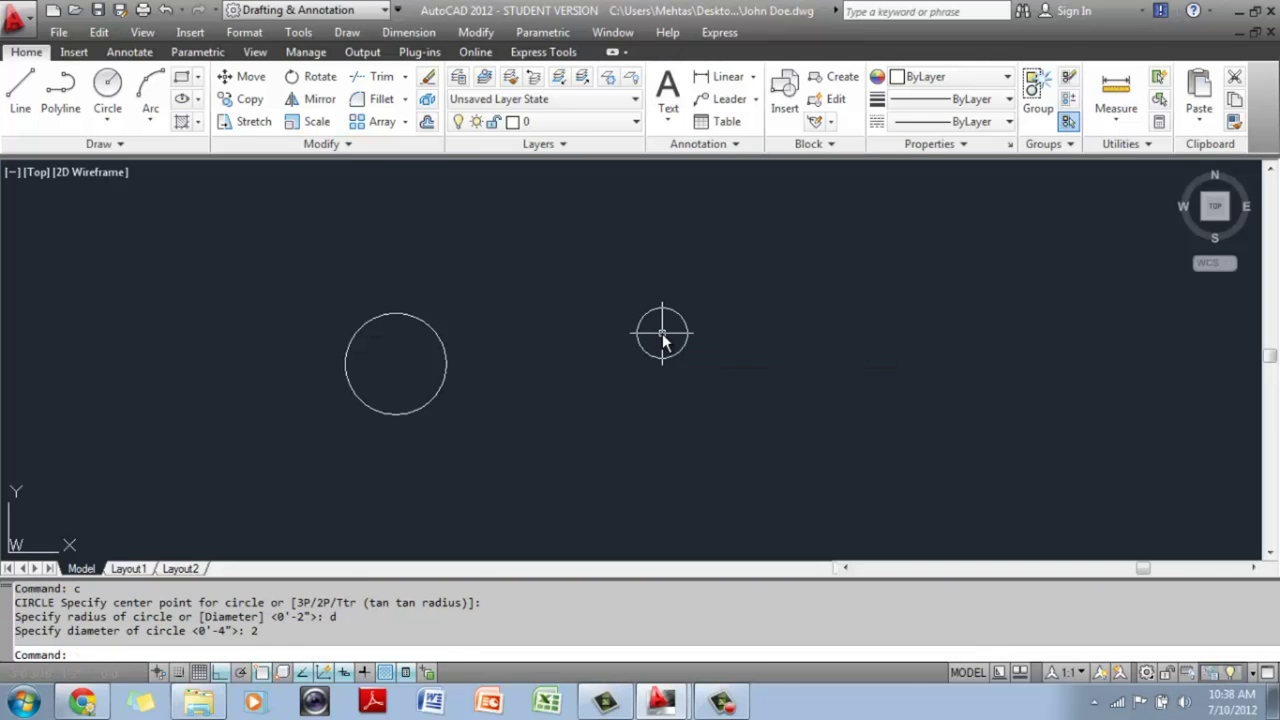
Draw another diameter-2 circle lower down, between the two existing circles.
{"action": "scroll", "coordinate": [662, 338], "scroll_direction": "up", "scroll_amount": 1}
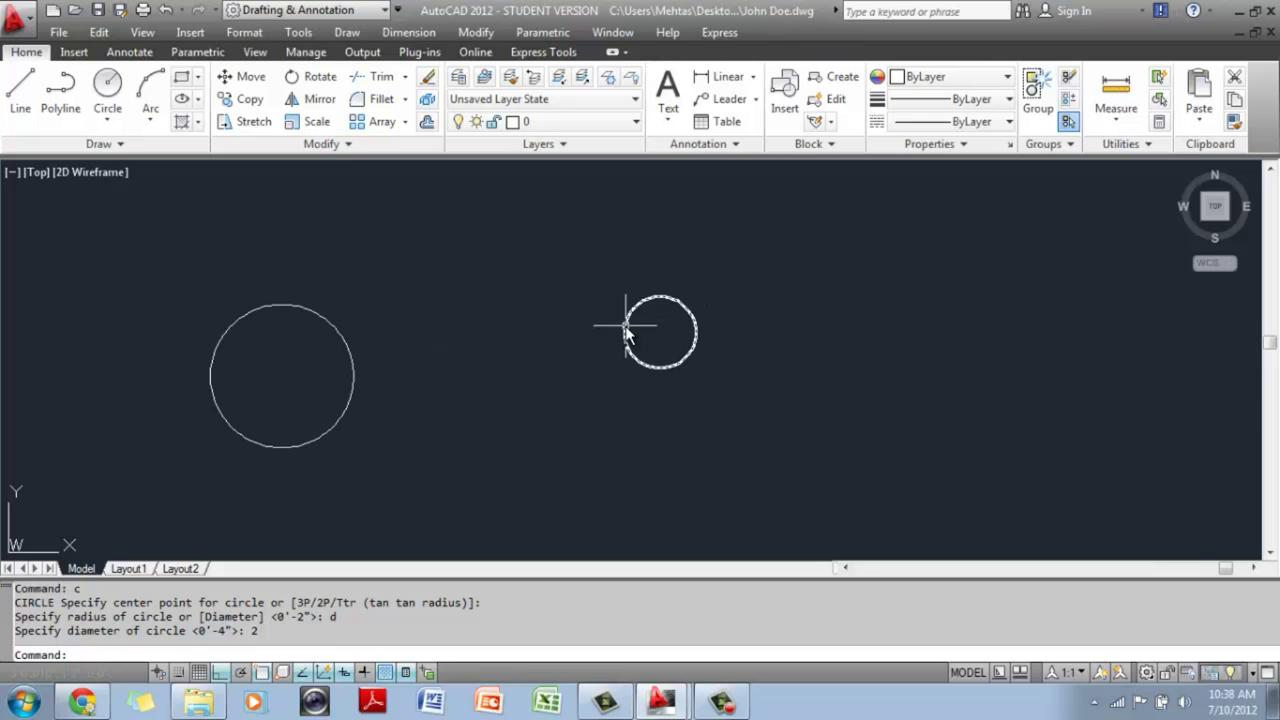
{"action": "middle_click_drag", "start_coordinate": [417, 355], "coordinate": [380, 315]}
{"action": "type", "text": "c"}
{"action": "key", "text": "Return"}
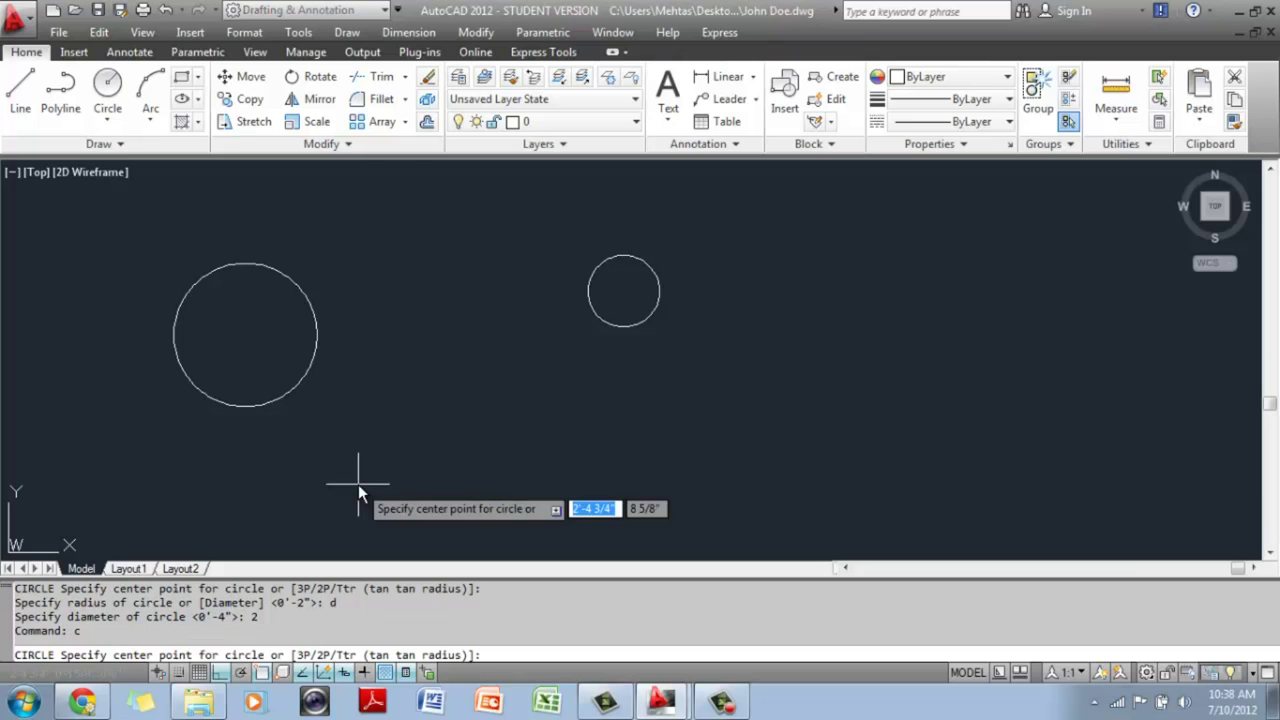
{"action": "left_click", "coordinate": [479, 408]}
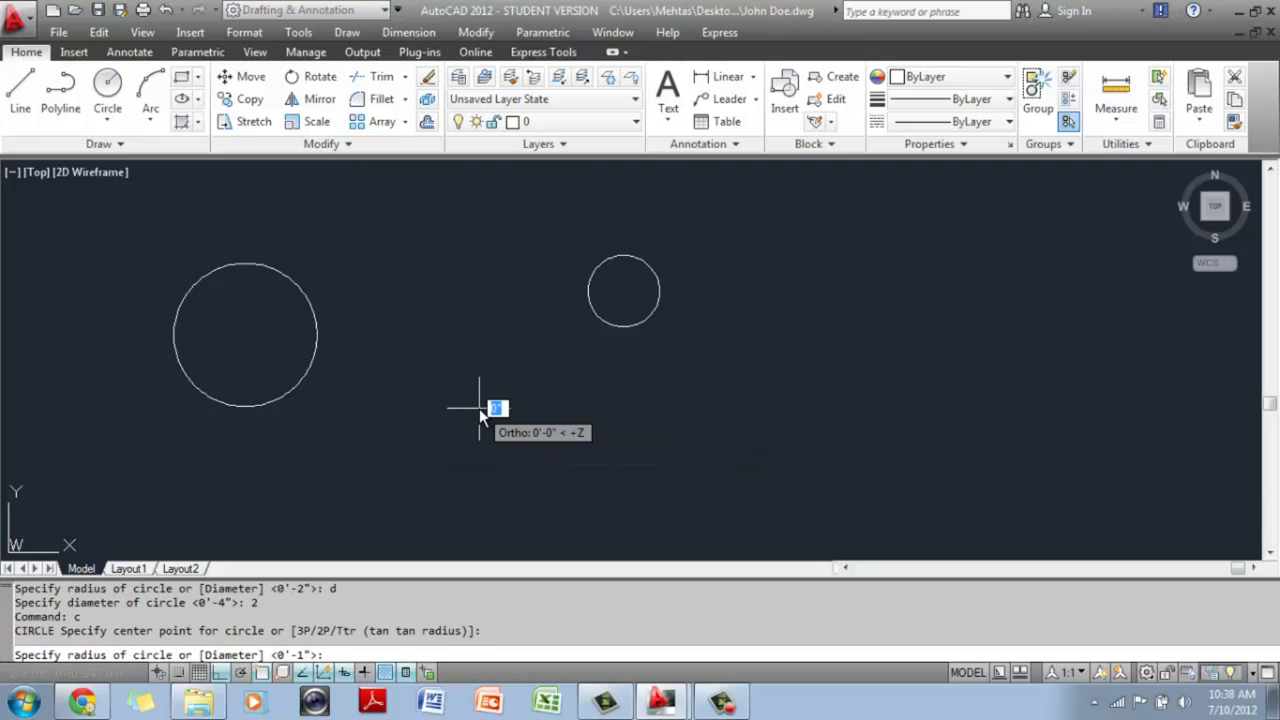
{"action": "type", "text": "d"}
{"action": "key", "text": "Return"}
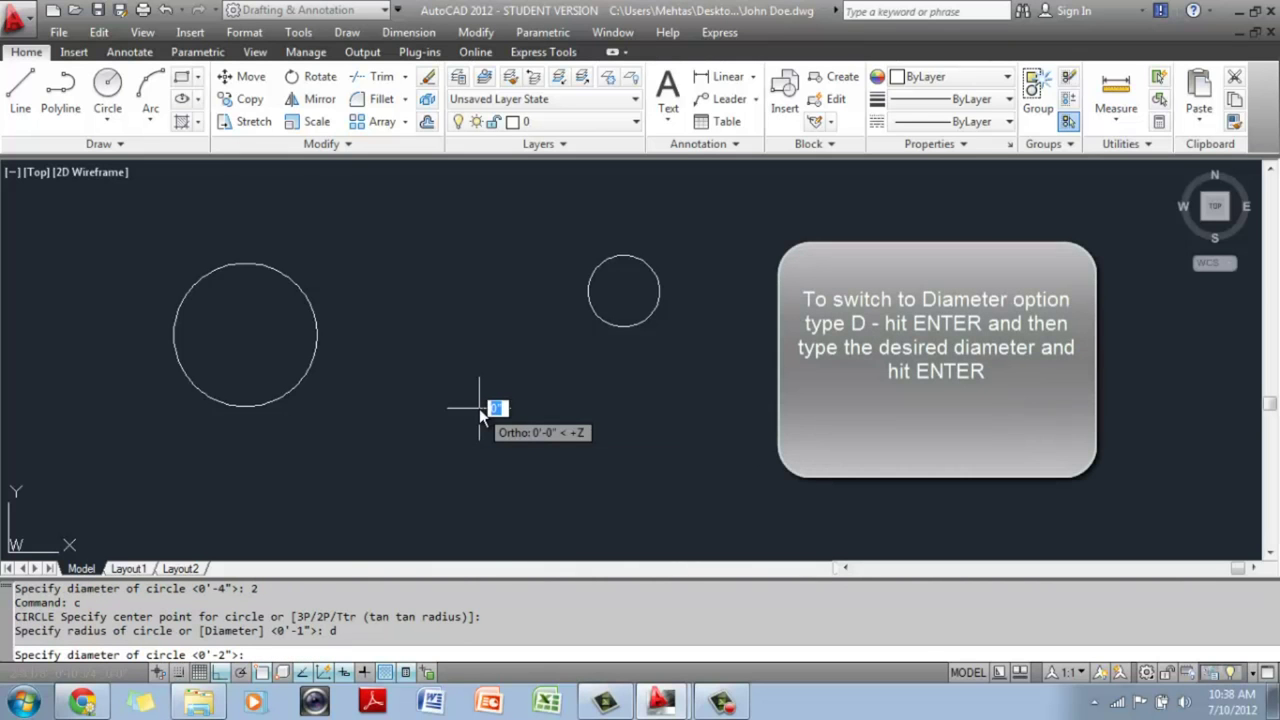
{"action": "type", "text": "2"}
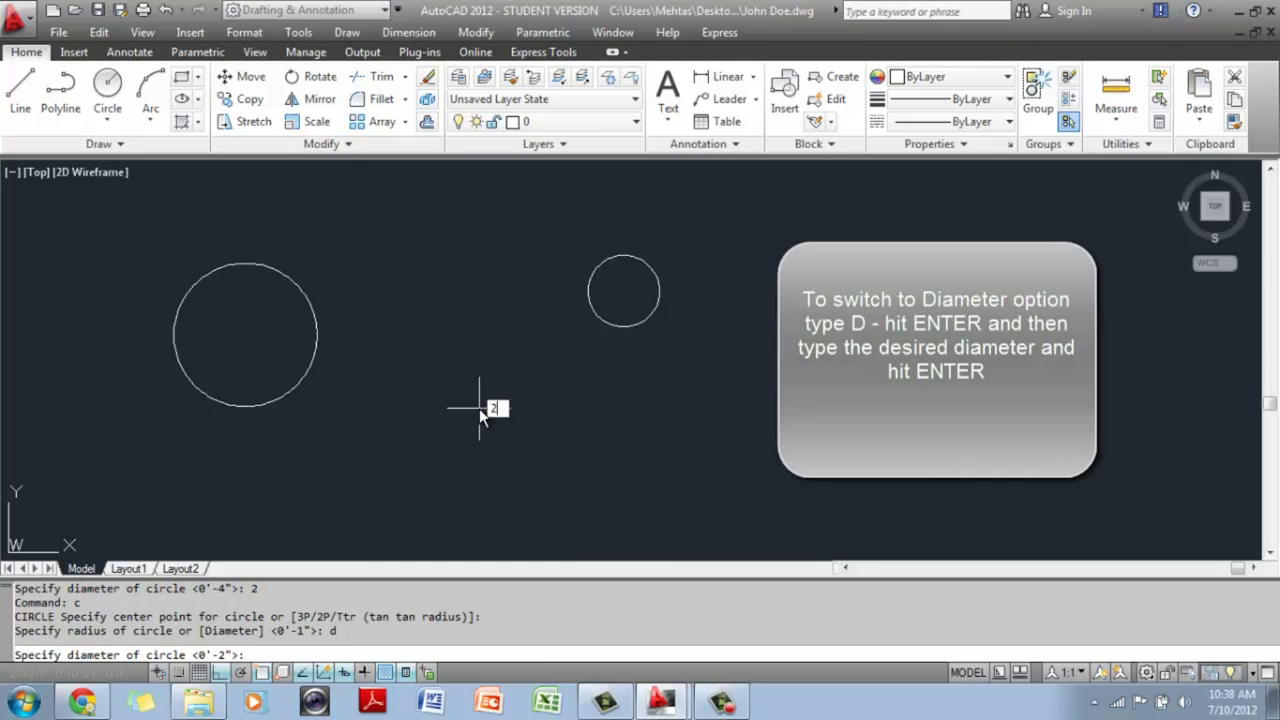
{"action": "key", "text": "Return"}
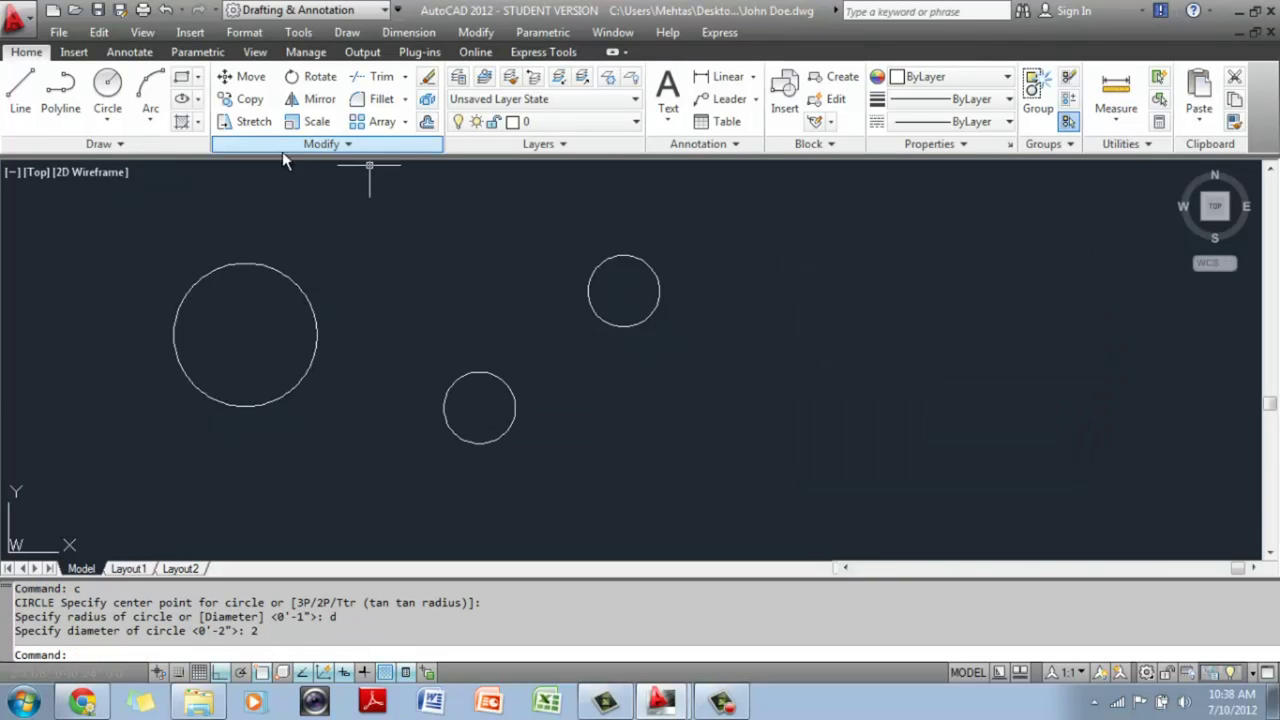
Draw a 2-Point circle from the large circle's right edge to the lower small circle's left edge, redoing it once.
{"action": "left_click", "coordinate": [107, 116]}
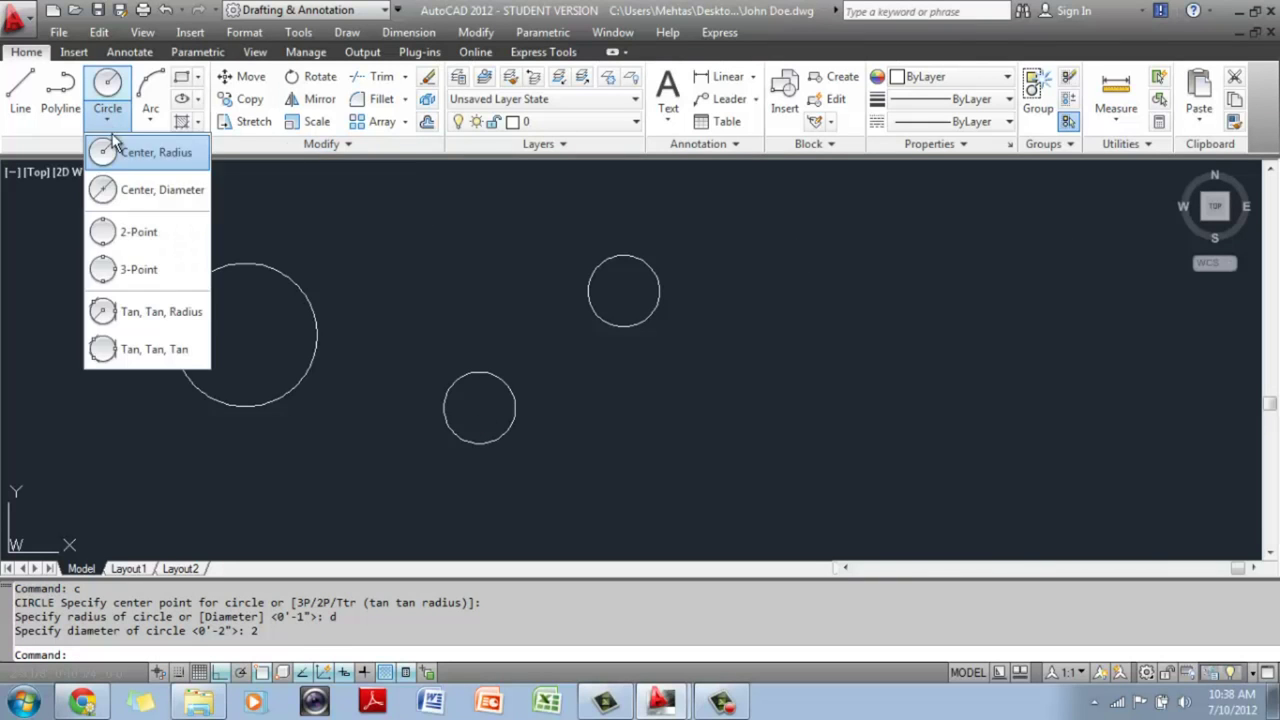
{"action": "left_click", "coordinate": [133, 235]}
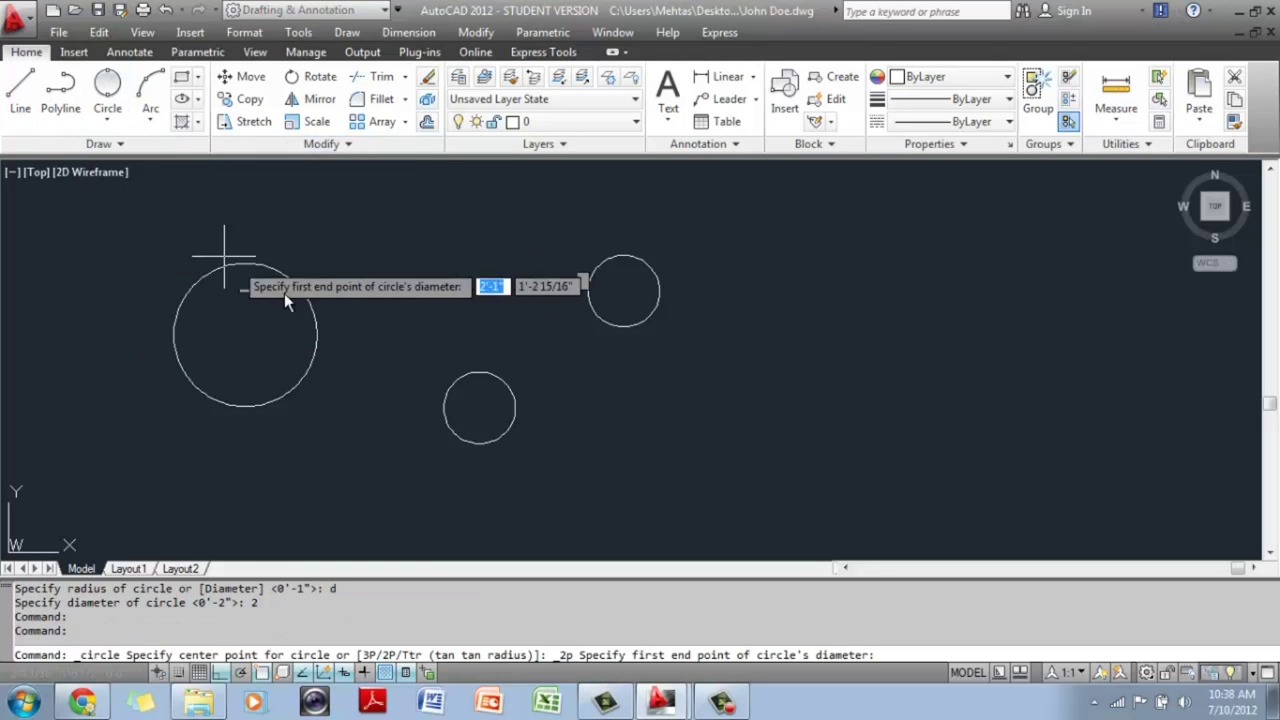
{"action": "left_click", "coordinate": [313, 362]}
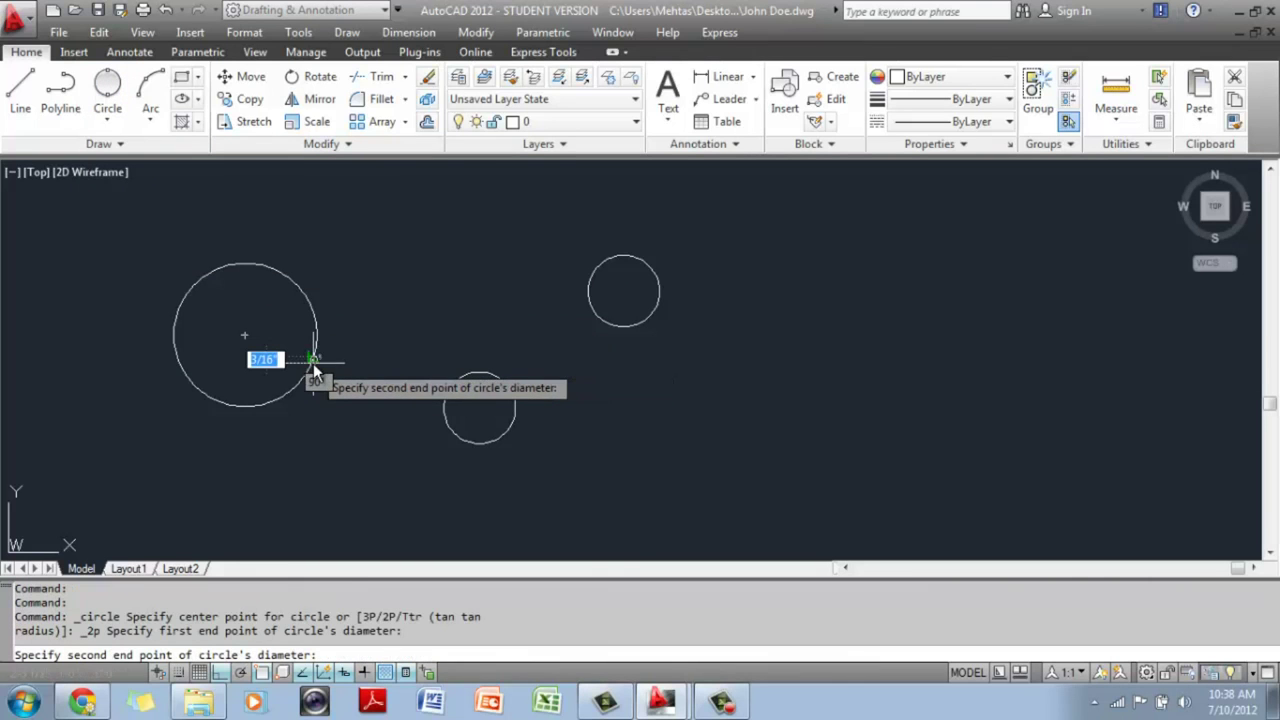
{"action": "left_click", "coordinate": [447, 400]}
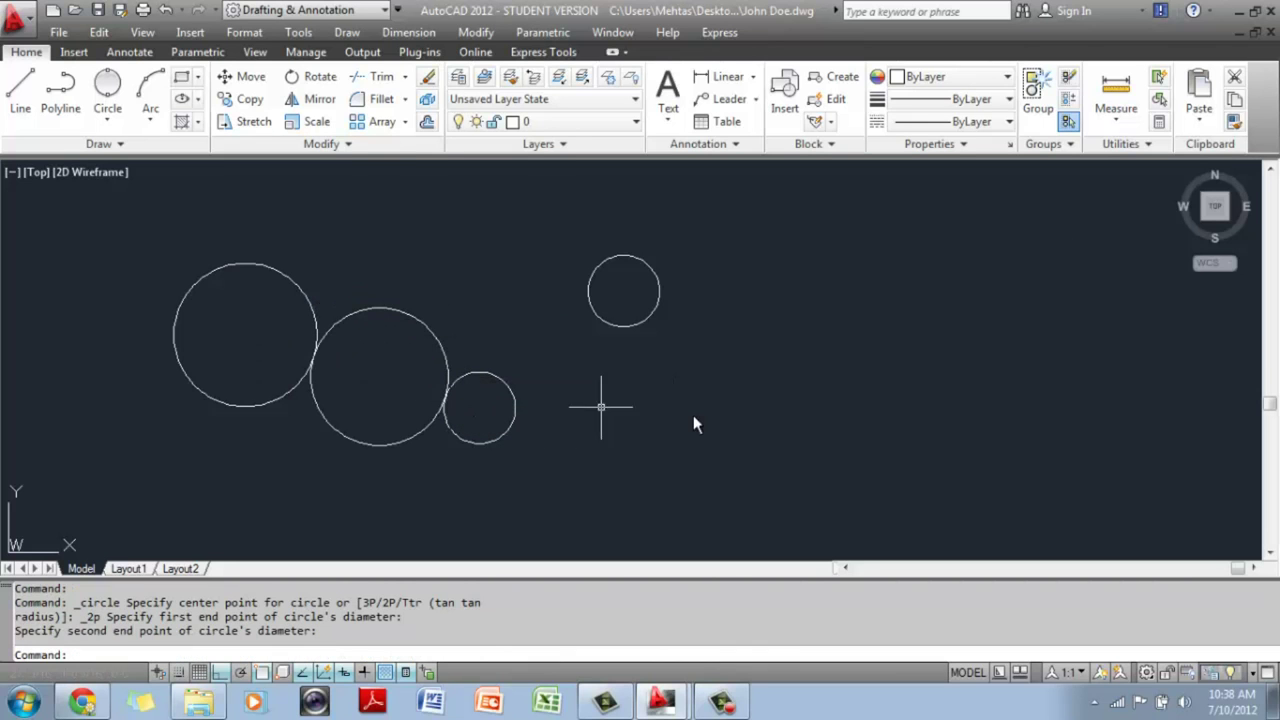
{"action": "key", "text": "ctrl+z"}
{"action": "mouse_move", "coordinate": [479, 373]}
{"action": "middle_mouse_down"}
{"action": "mouse_move", "coordinate": [543, 354]}
{"action": "mouse_move", "coordinate": [648, 373]}
{"action": "middle_mouse_up"}
{"action": "left_click", "coordinate": [107, 116]}
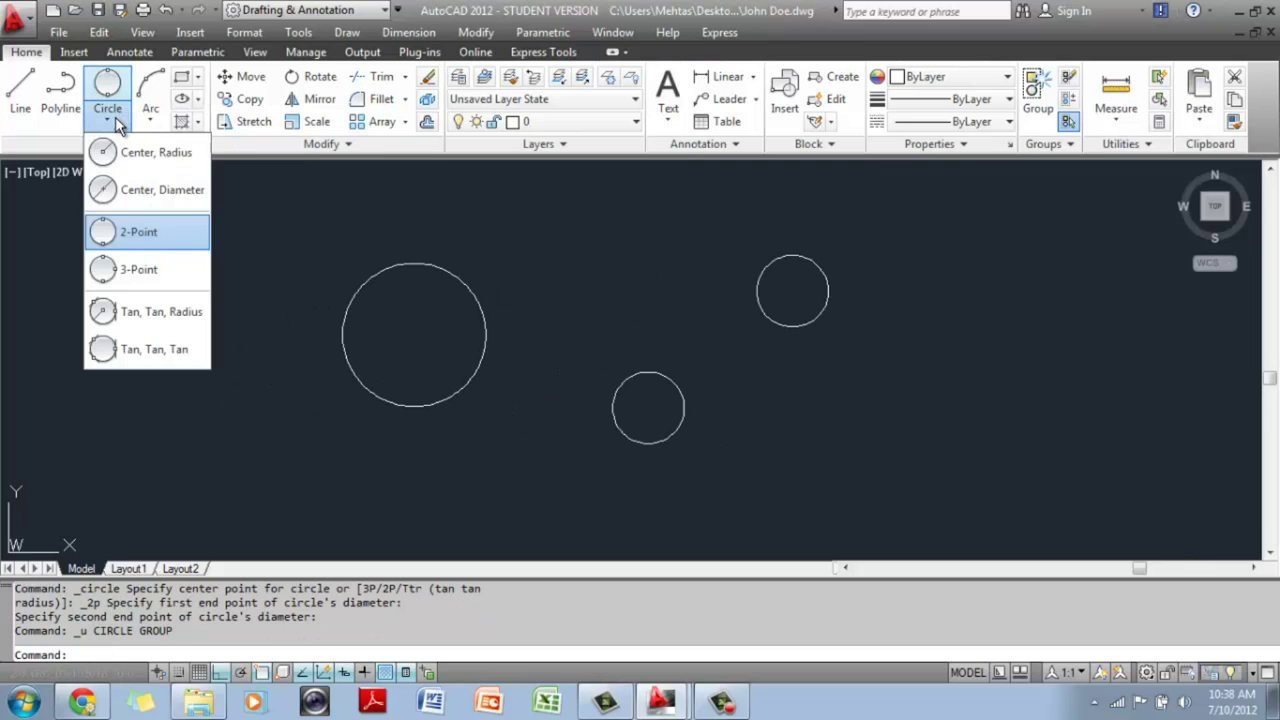
{"action": "left_click", "coordinate": [131, 236]}
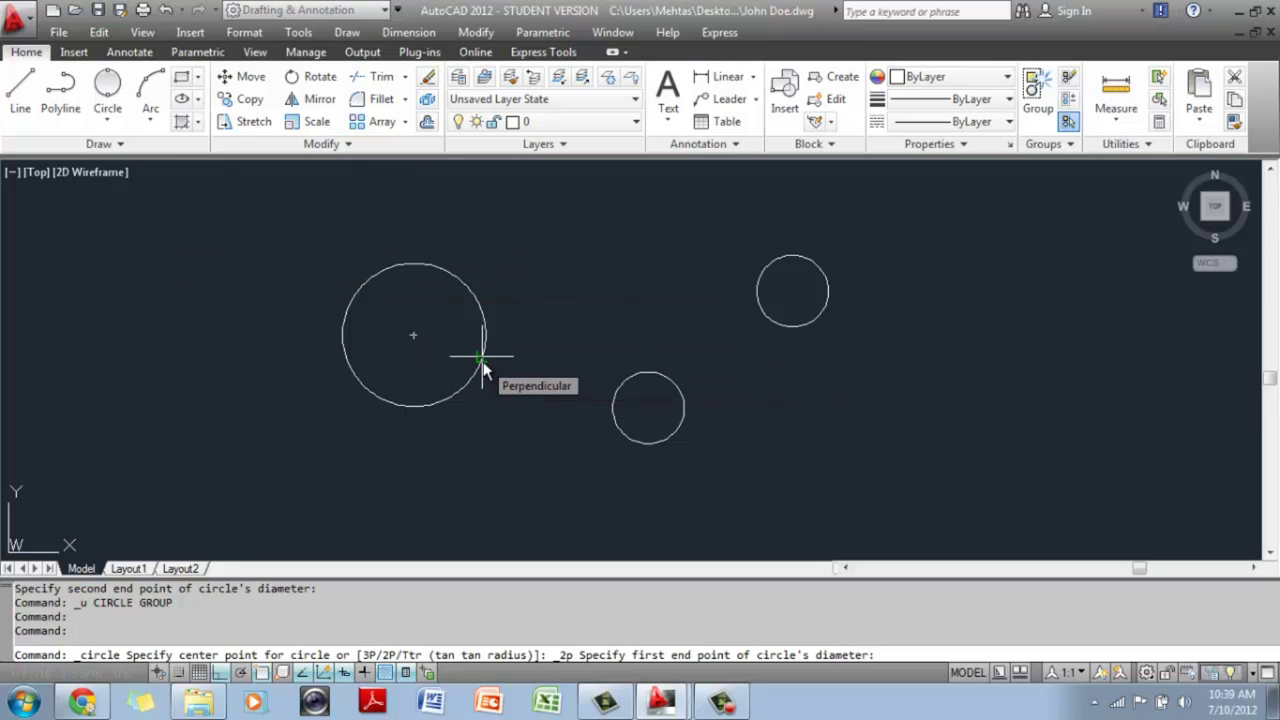
{"action": "left_click", "coordinate": [482, 368]}
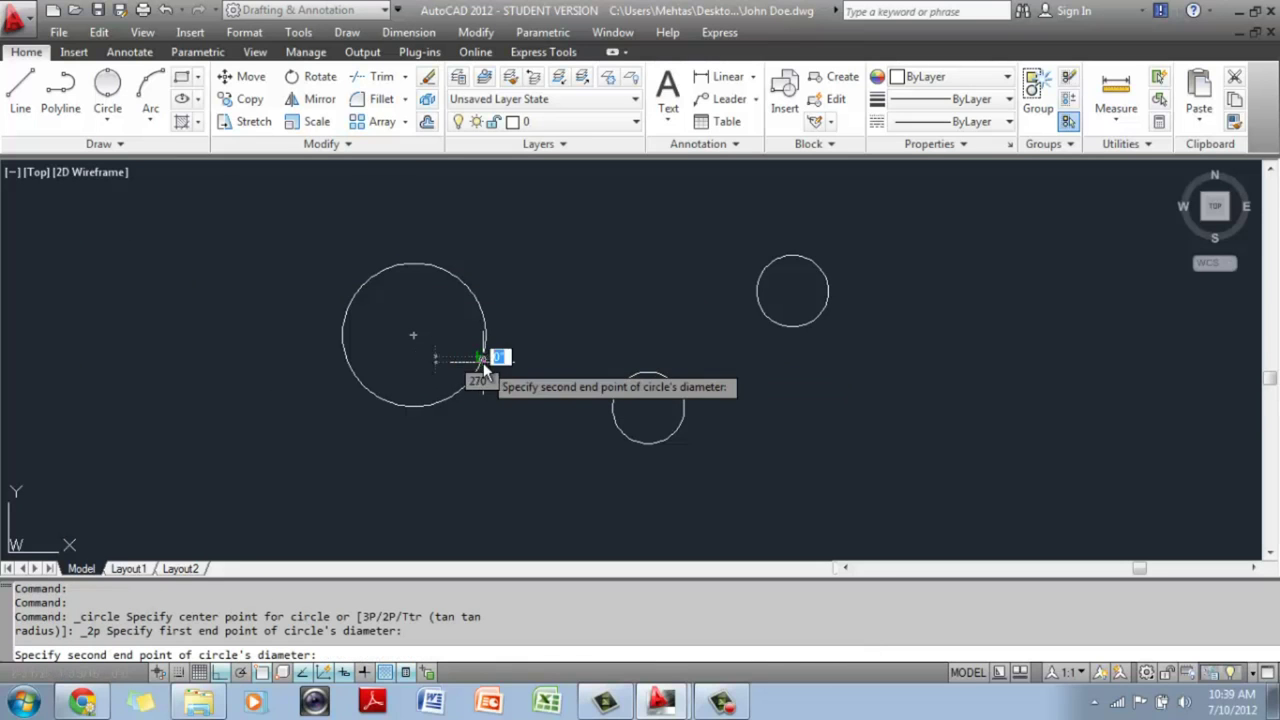
{"action": "left_click", "coordinate": [614, 404]}
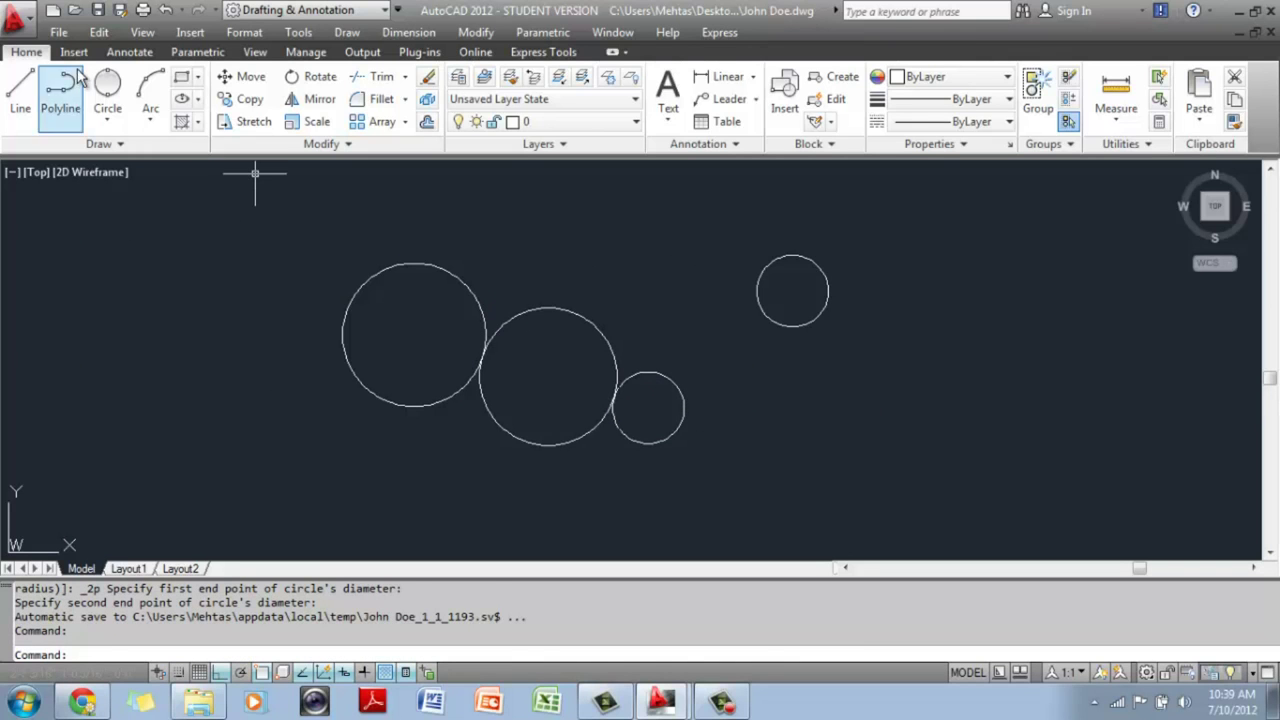
Draw a small 3-Point circle above the junction of the left and middle circles.
{"action": "left_click", "coordinate": [107, 118]}
{"action": "left_click", "coordinate": [115, 270]}
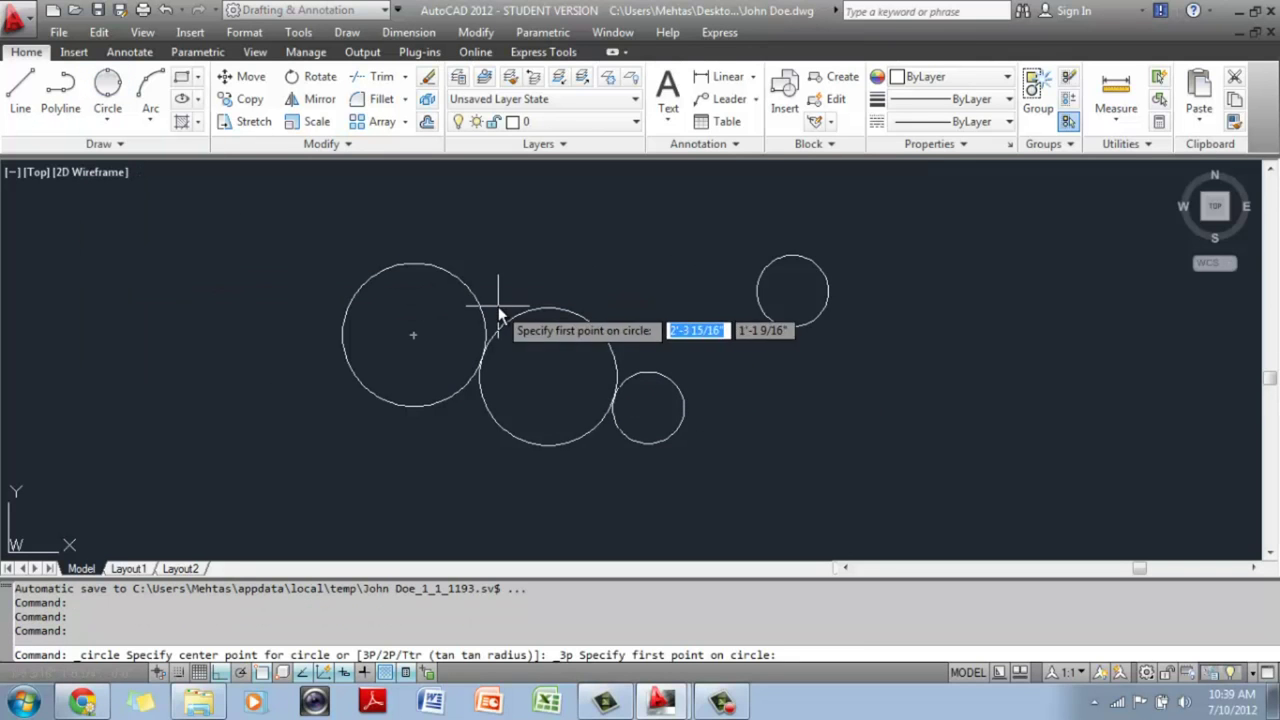
{"action": "left_click", "coordinate": [509, 320]}
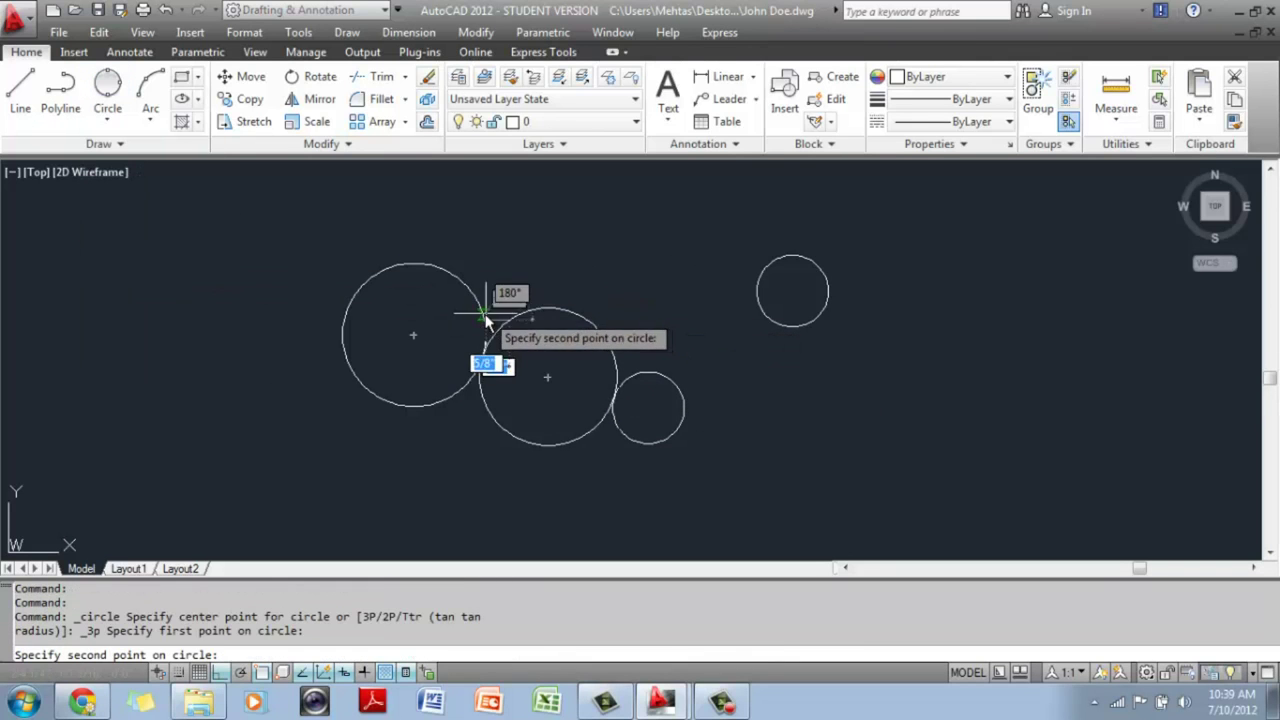
{"action": "left_click", "coordinate": [494, 314]}
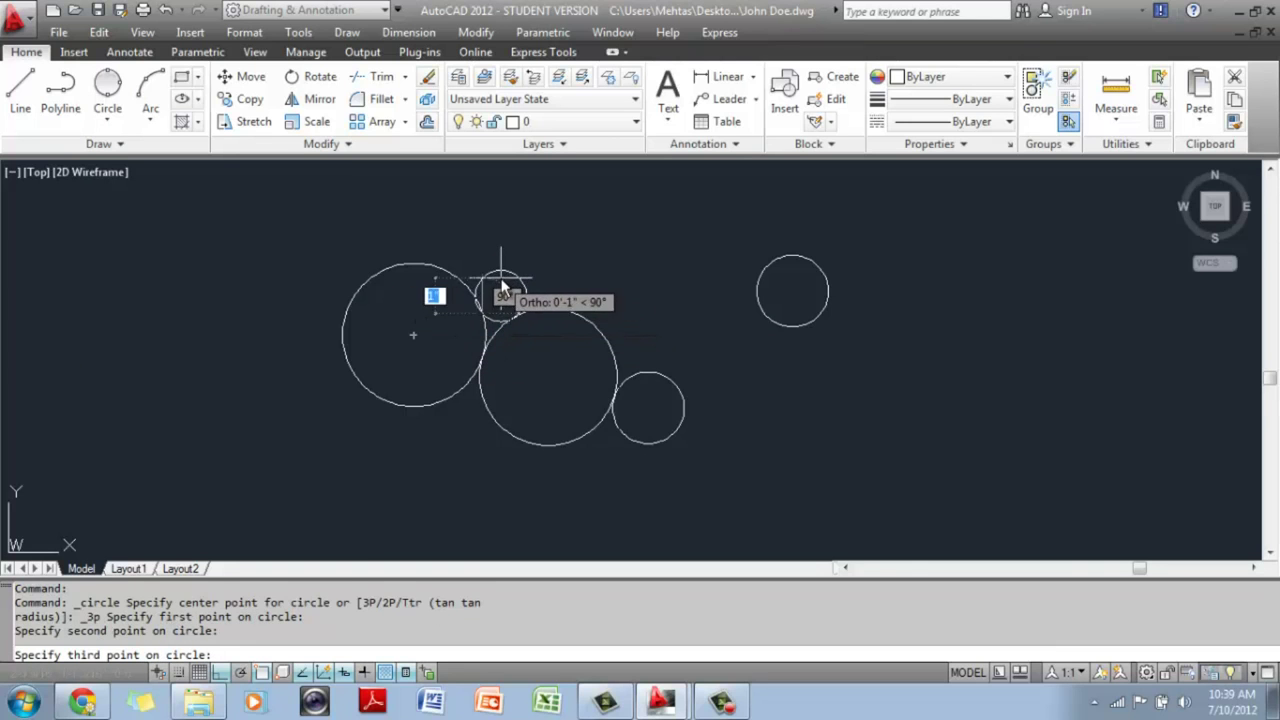
{"action": "left_click", "coordinate": [500, 276]}
{"action": "scroll", "coordinate": [477, 322], "scroll_direction": "up", "scroll_amount": 4}
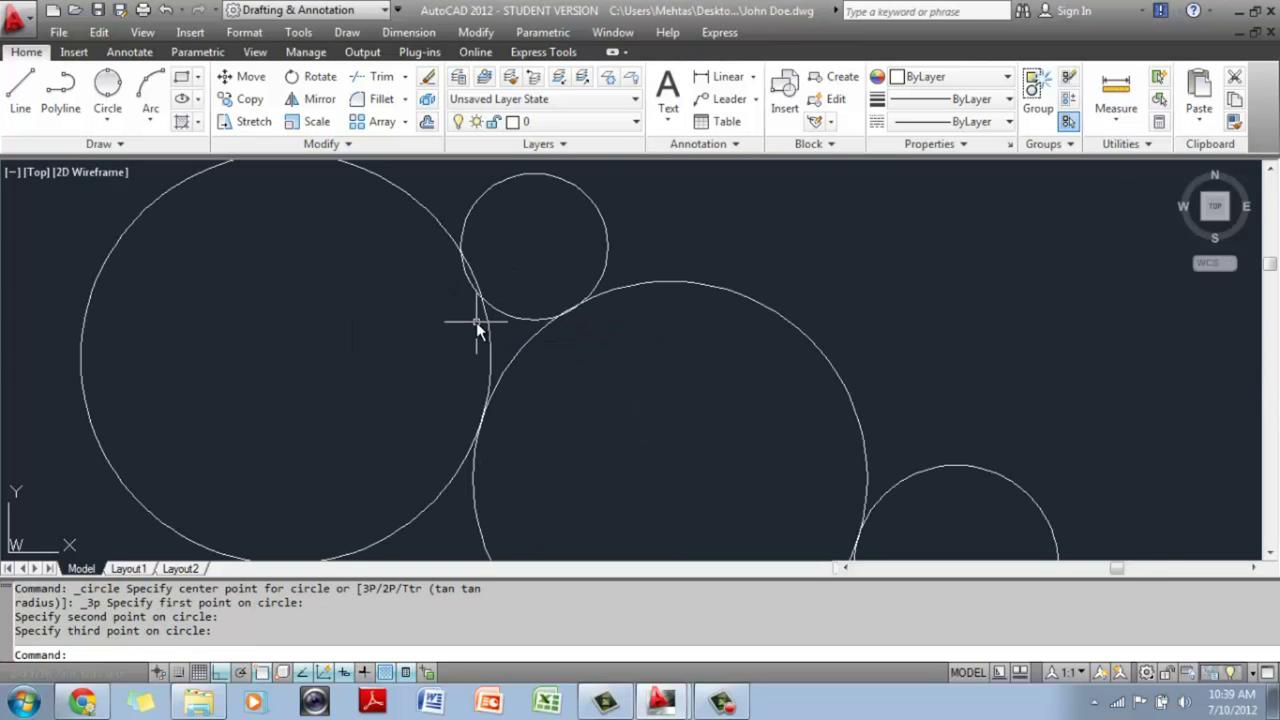
{"action": "scroll", "coordinate": [477, 322], "scroll_direction": "down", "scroll_amount": 8}
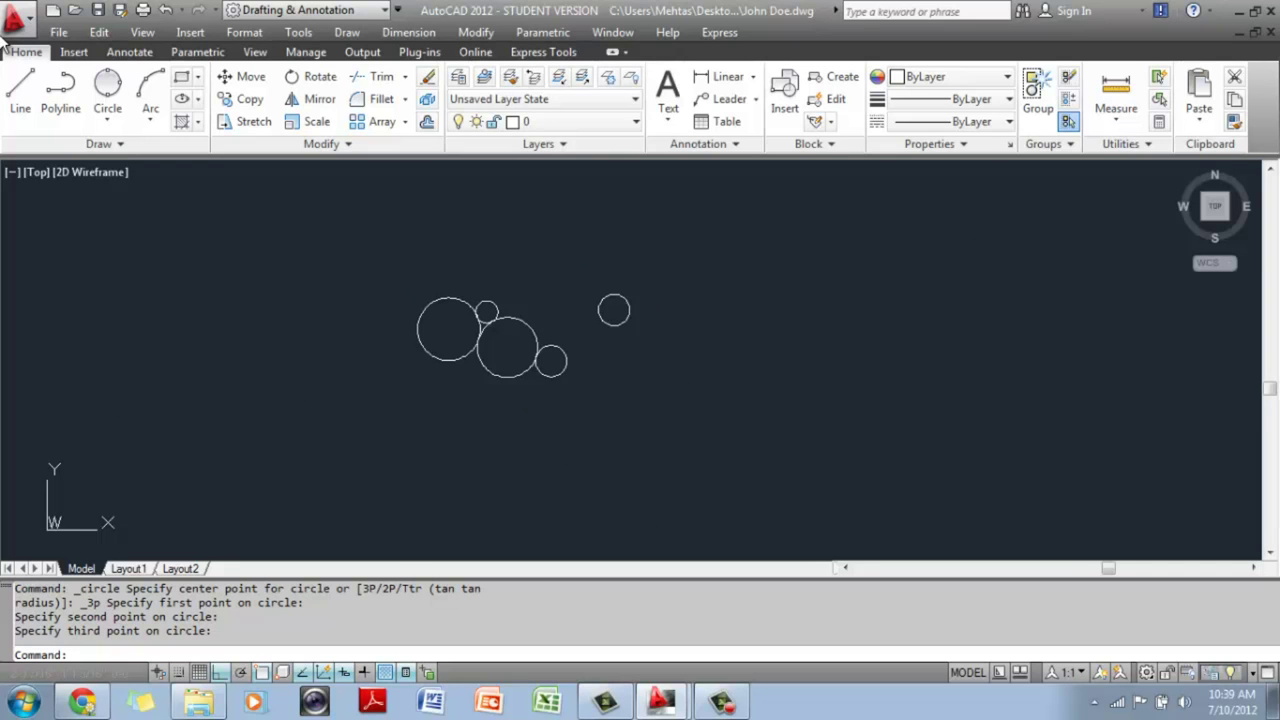